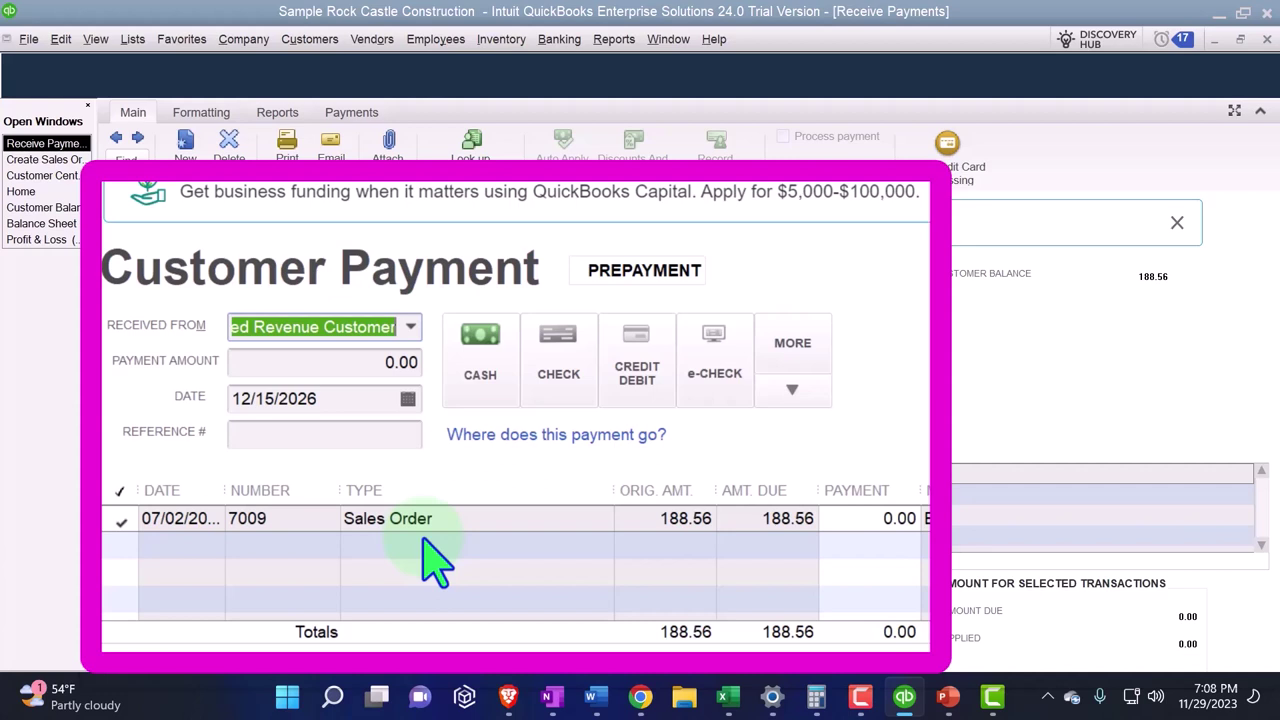
# Enter a payment amount of 188.56 against sales order 7009 and date the customer prepayment 07/03/2027.
pyautogui.press('Tab')
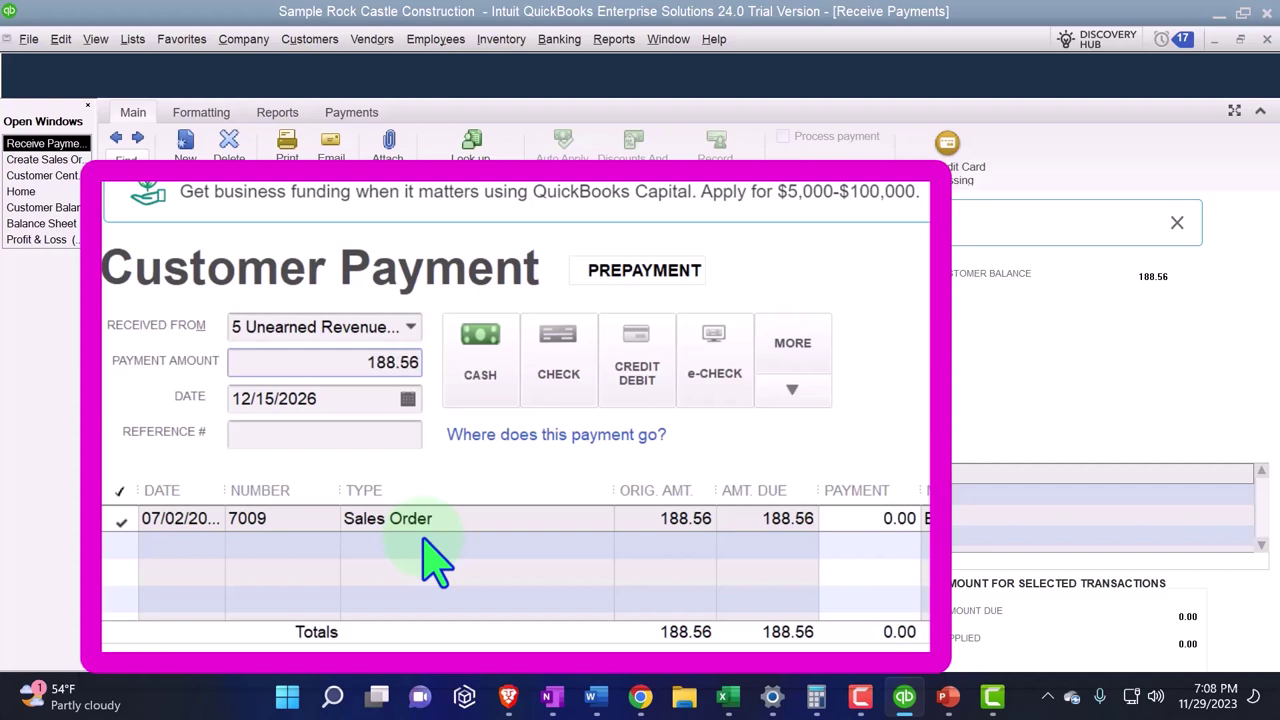
pyautogui.press('Tab')
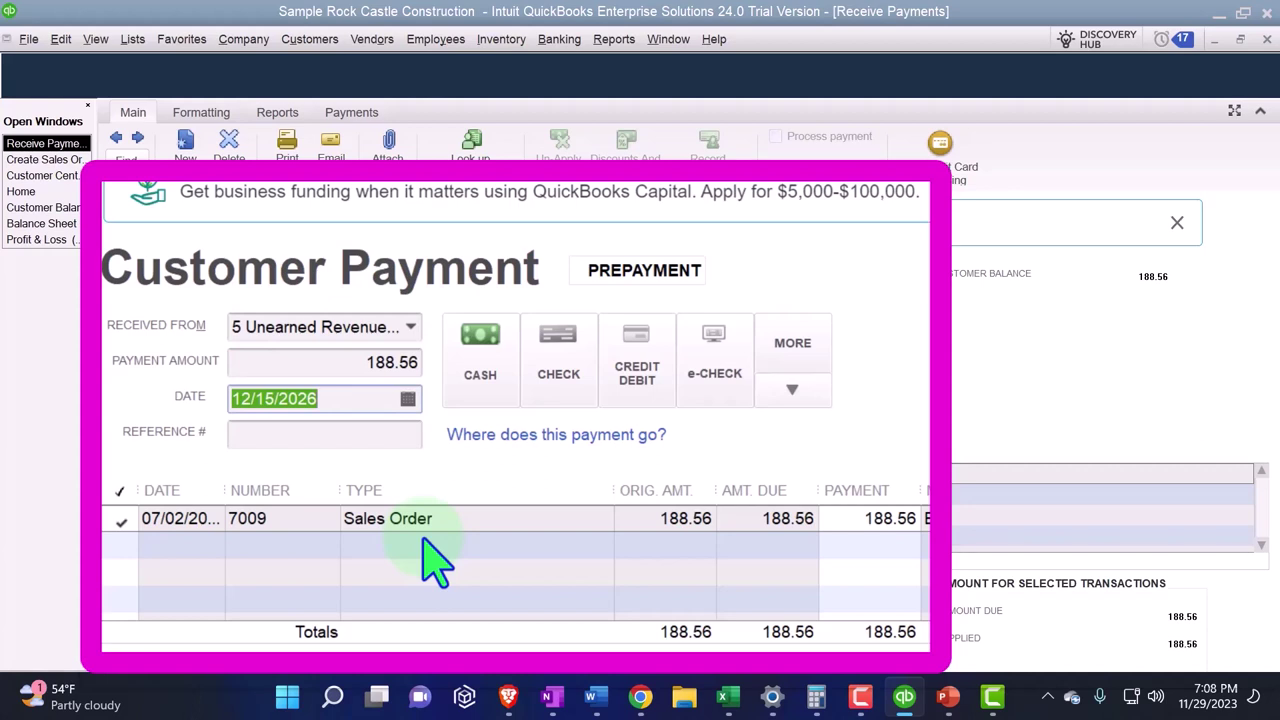
pyautogui.write('07')
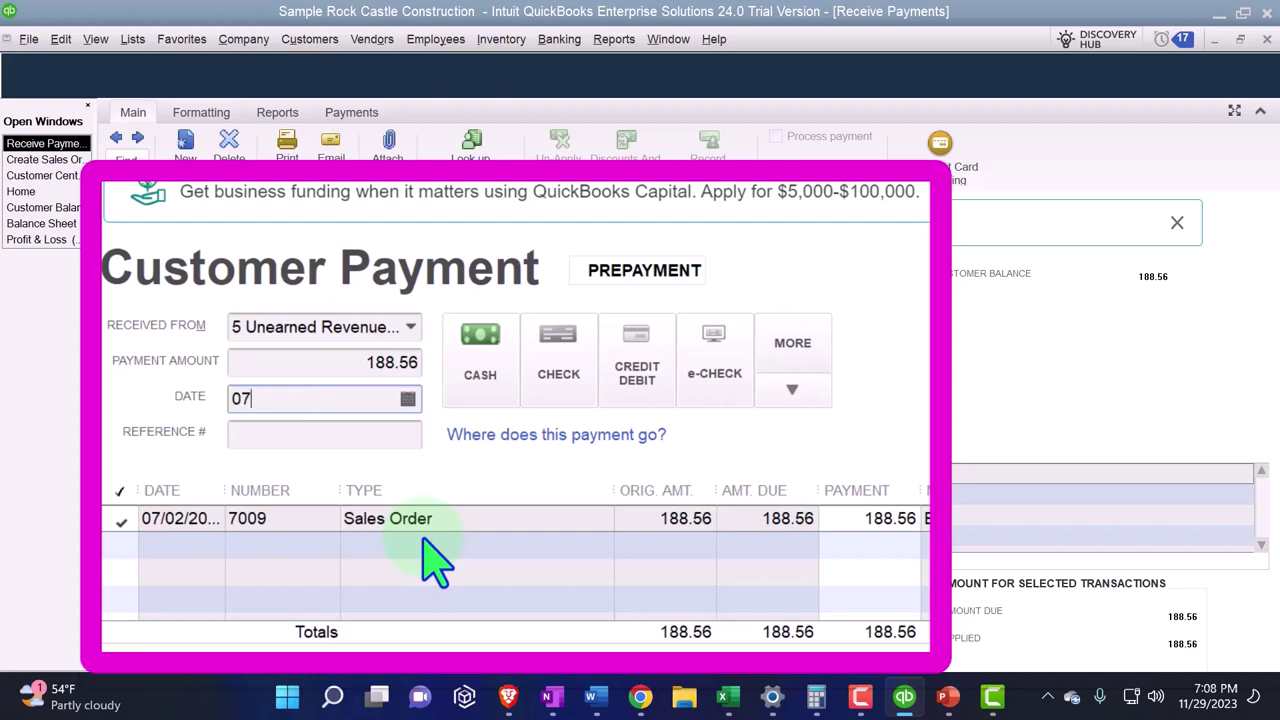
pyautogui.write('/03/2027')
pyautogui.press('Tab')
pyautogui.press('Tab')
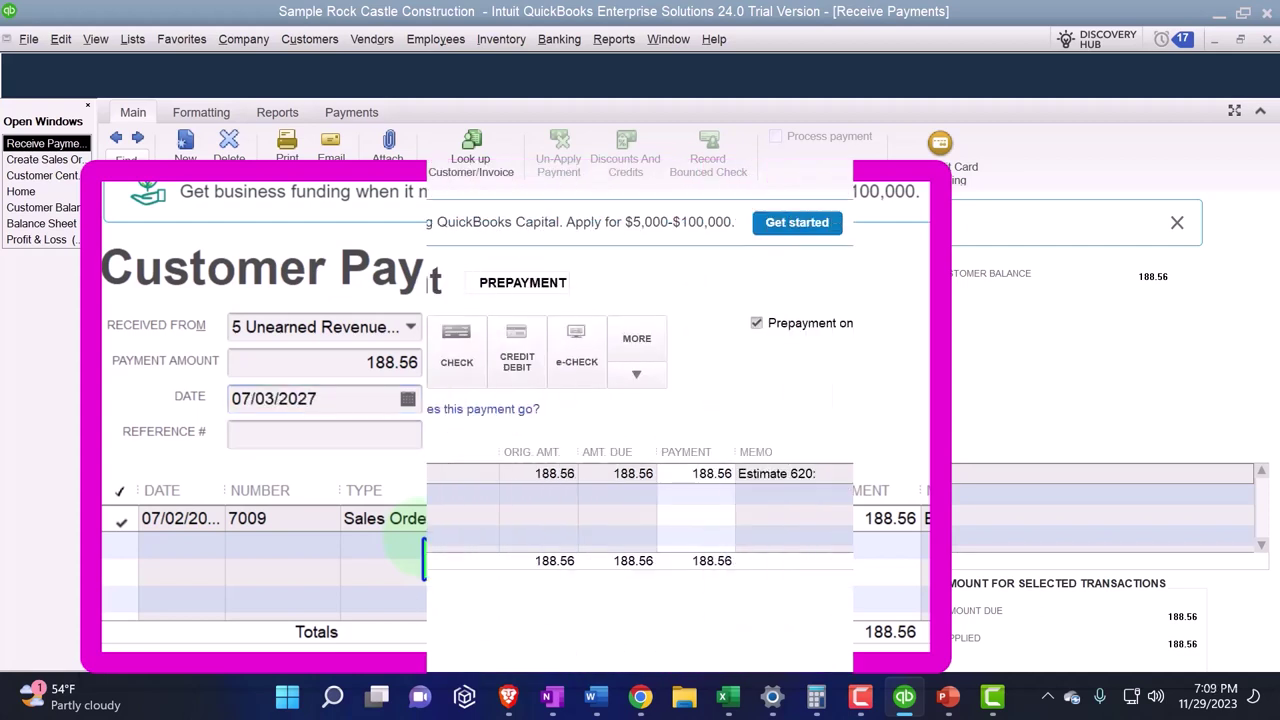
# Switch to the Excel worksheet and link cell A7 to the Cash account name in E3.
pyautogui.click(728, 697)
pyautogui.click(223, 341)
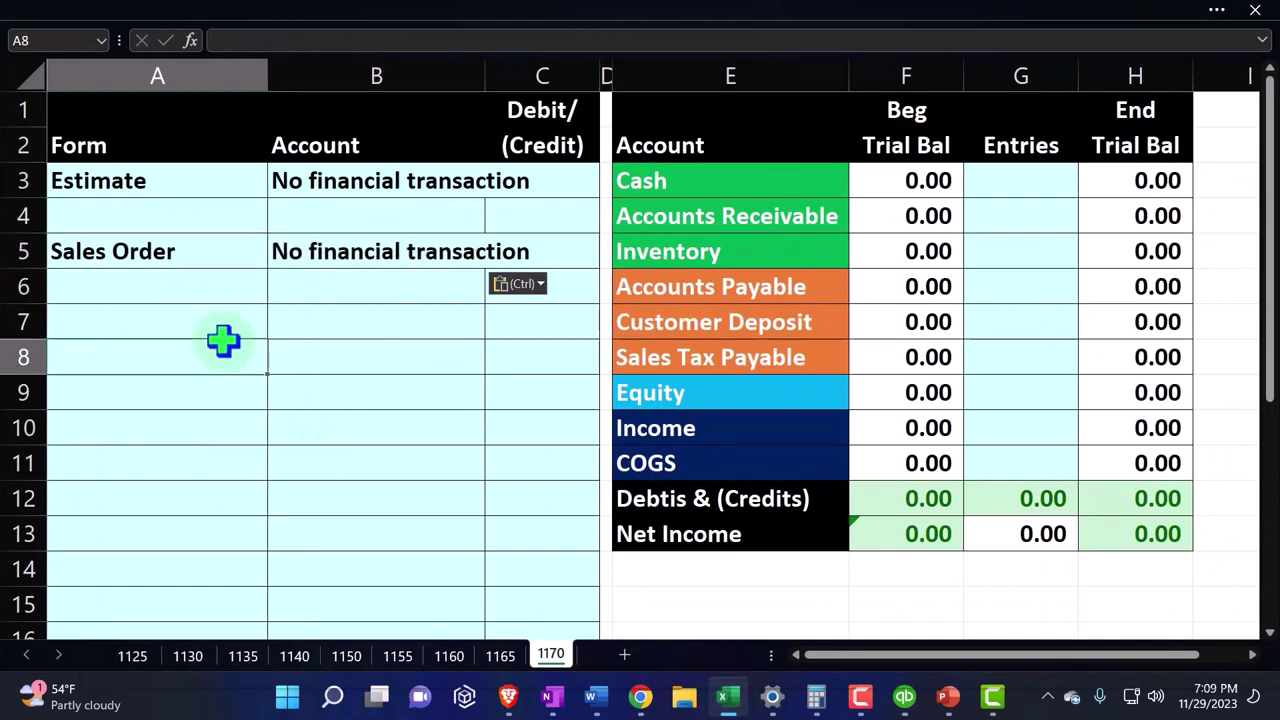
pyautogui.click(184, 318)
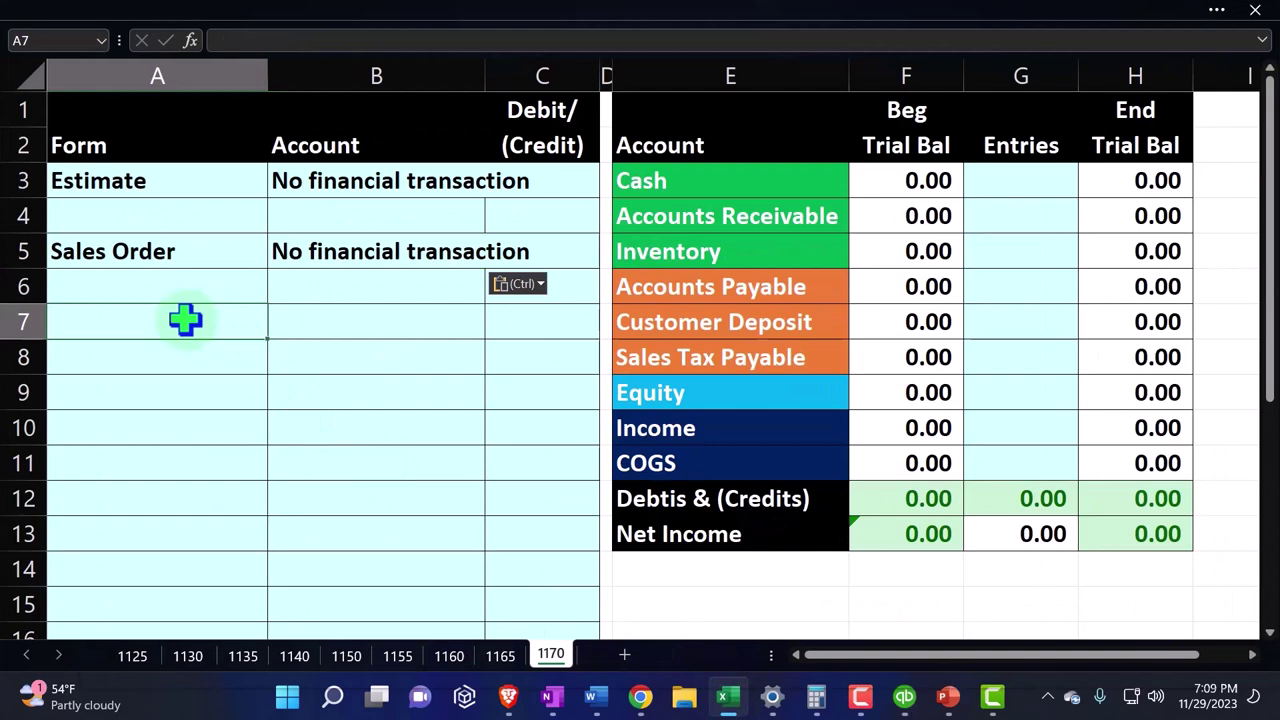
pyautogui.write('=')
pyautogui.press('Right')
pyautogui.press('Right')
pyautogui.press('Right')
pyautogui.press('Right')
pyautogui.press('Up')
pyautogui.press('Up')
pyautogui.press('Up')
pyautogui.press('Up')
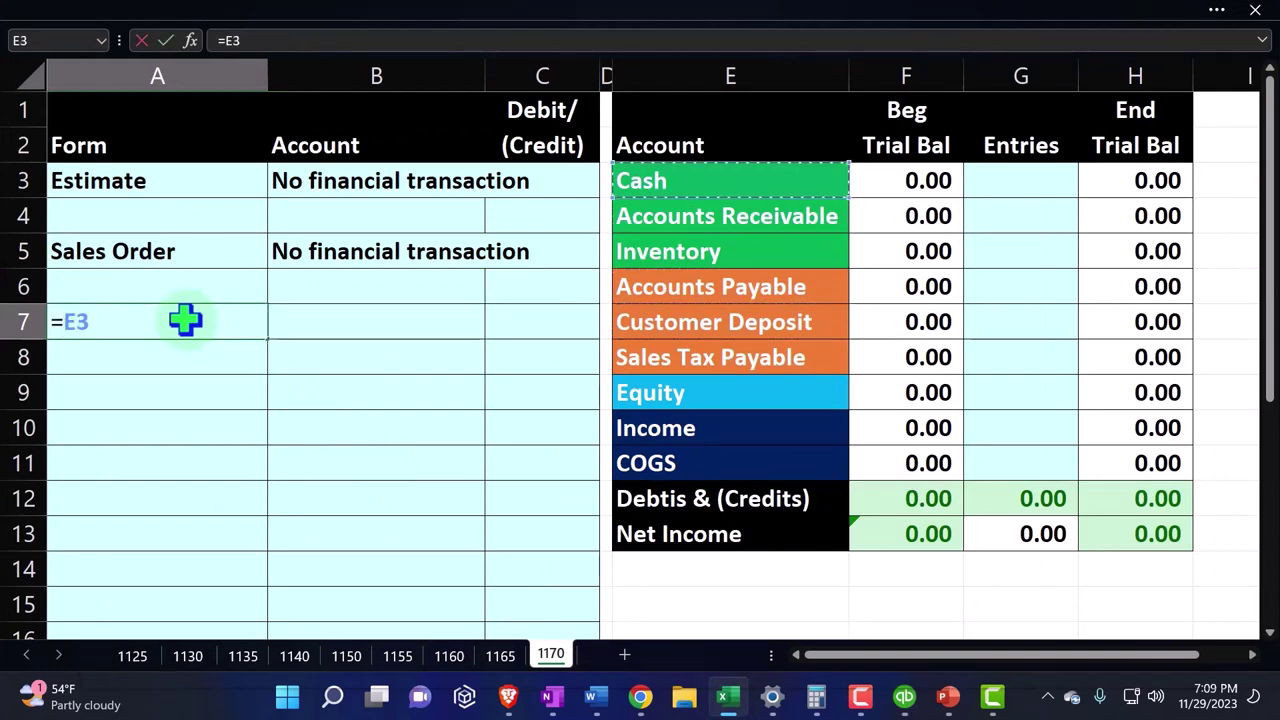
pyautogui.press('Return')
pyautogui.press('Up')
pyautogui.press('Right')
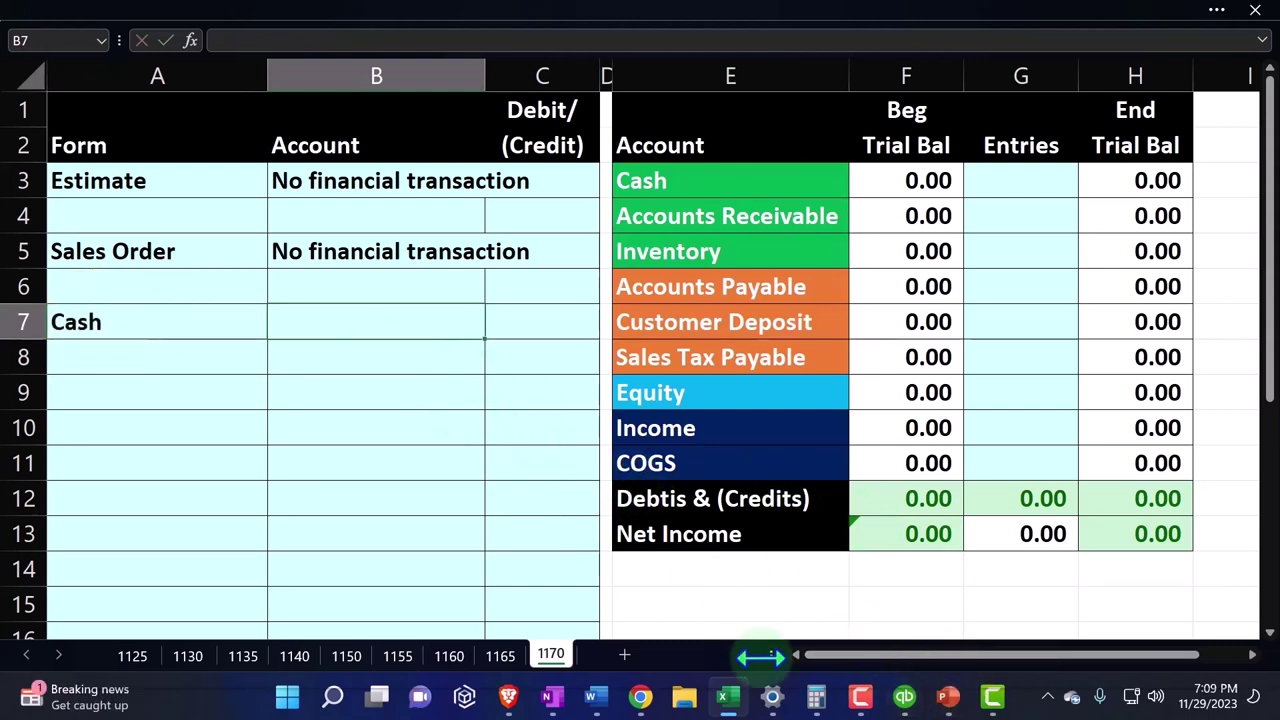
# Clear the misplaced Cash label from A7 and enter Cash in B7 with a debit of 188.56 in C7.
pyautogui.click(740, 704)
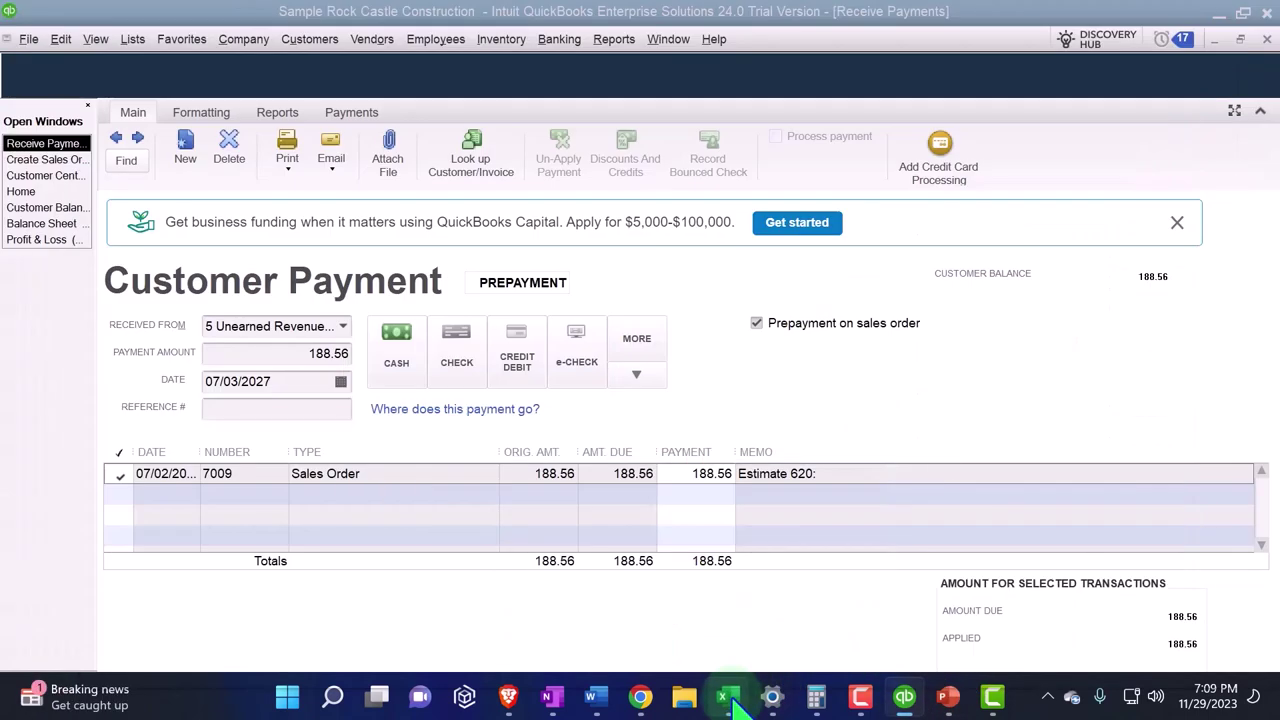
pyautogui.click(733, 700)
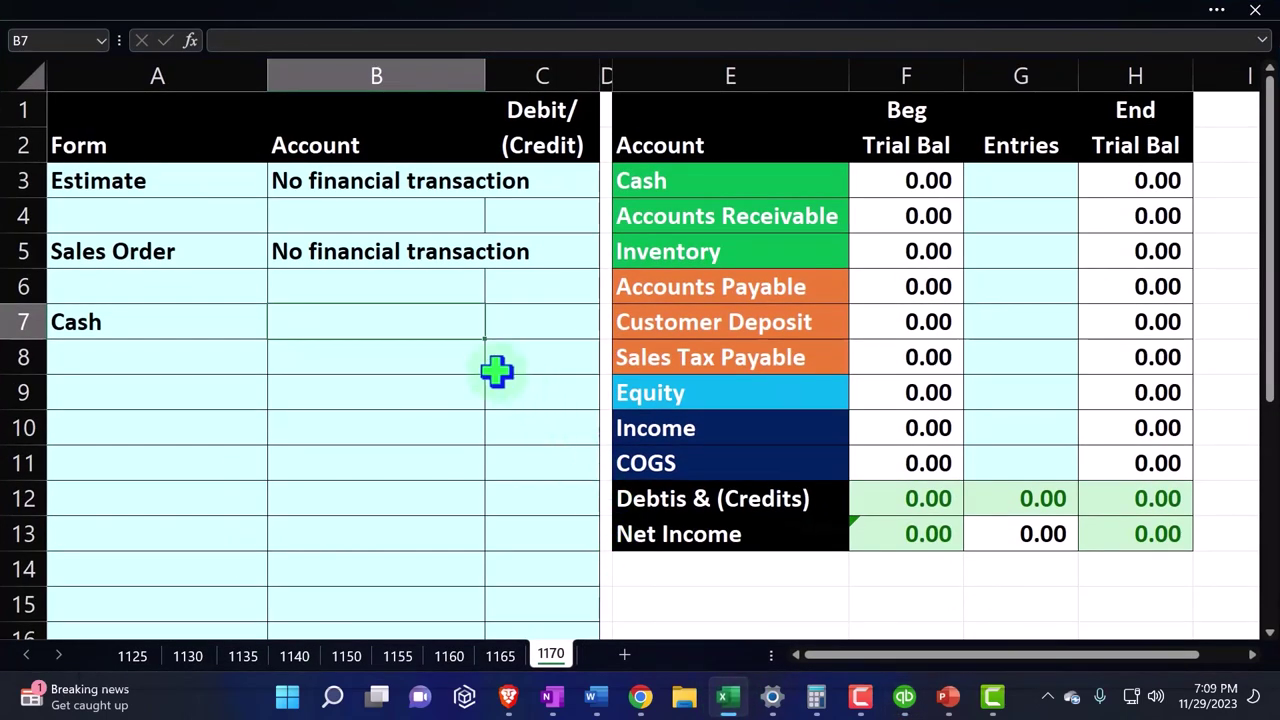
pyautogui.click(162, 332)
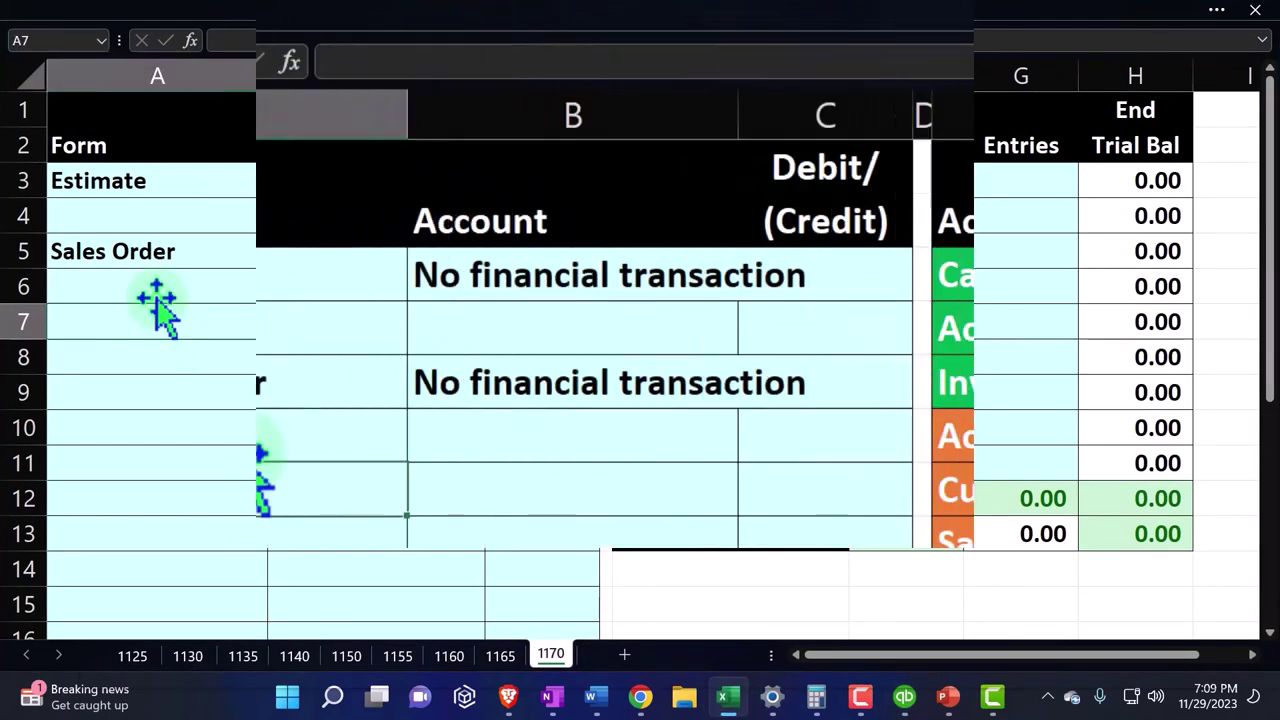
pyautogui.press('Tab')
pyautogui.write('Cash')
pyautogui.press('Tab')
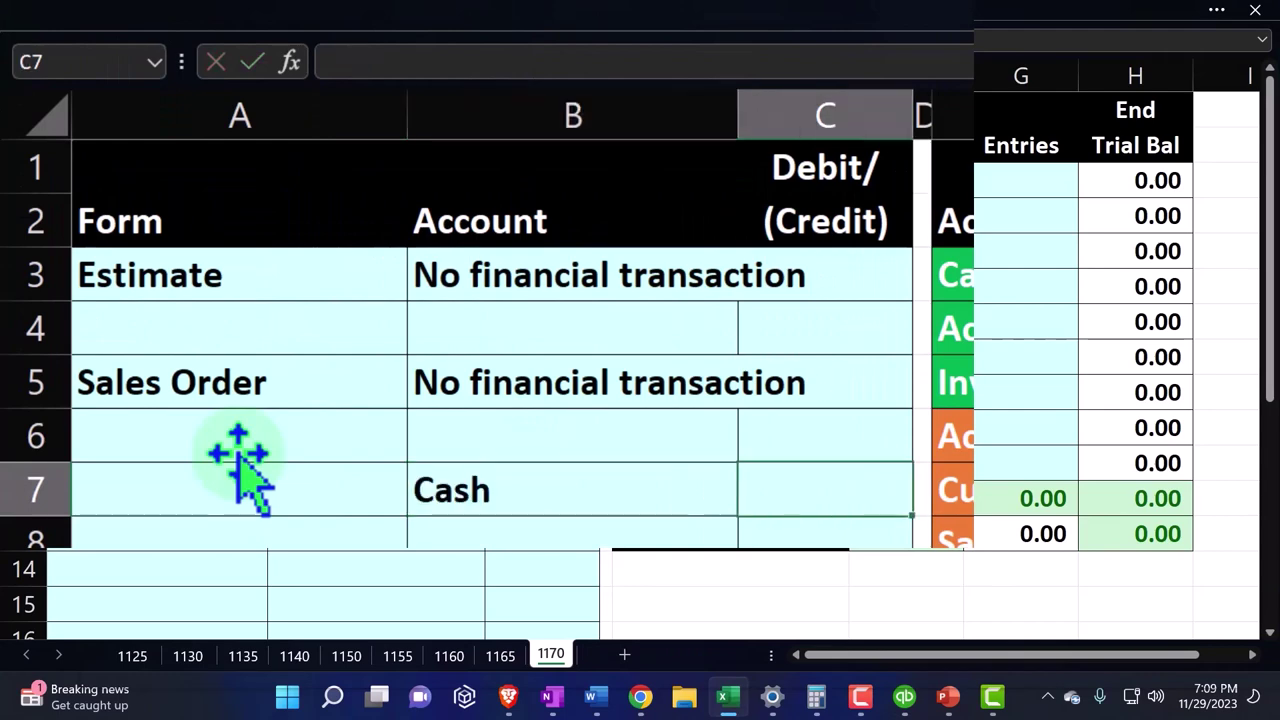
pyautogui.write('188.5')
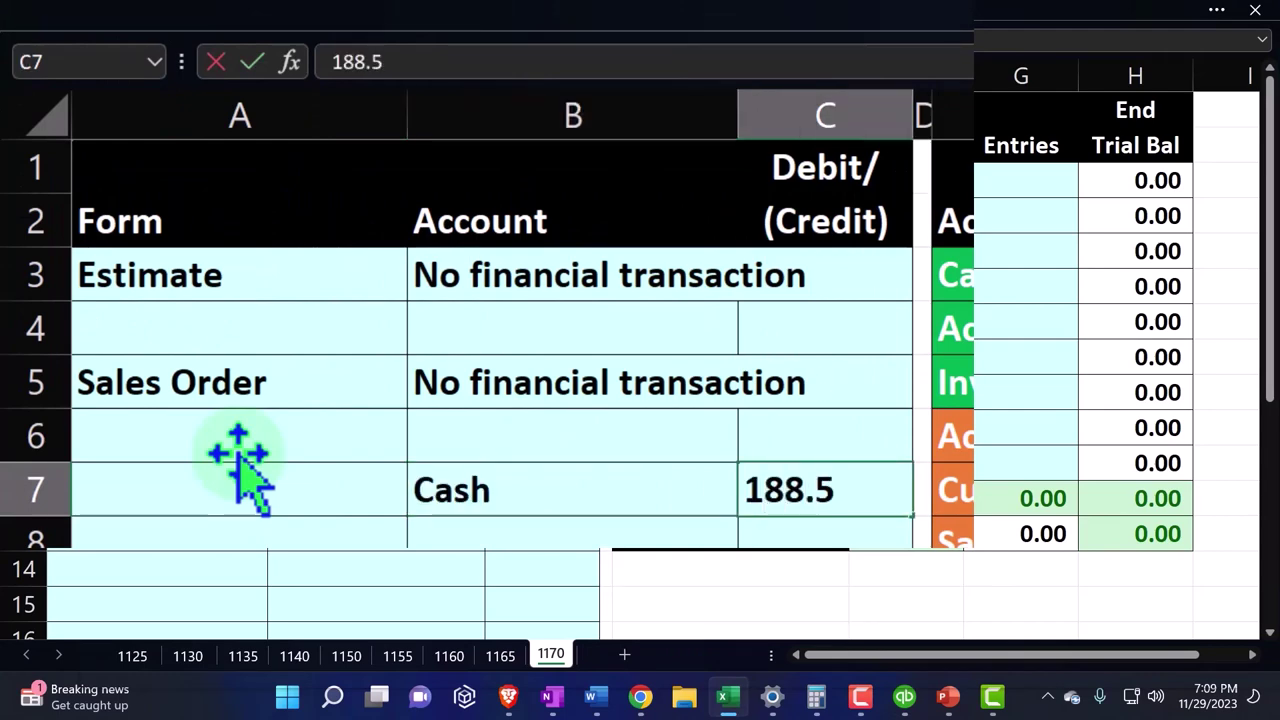
pyautogui.write('6')
pyautogui.press('Return')
# Label the transaction form in cell A7 as Receive Prepayment.
pyautogui.press('Left')
pyautogui.press('Up')
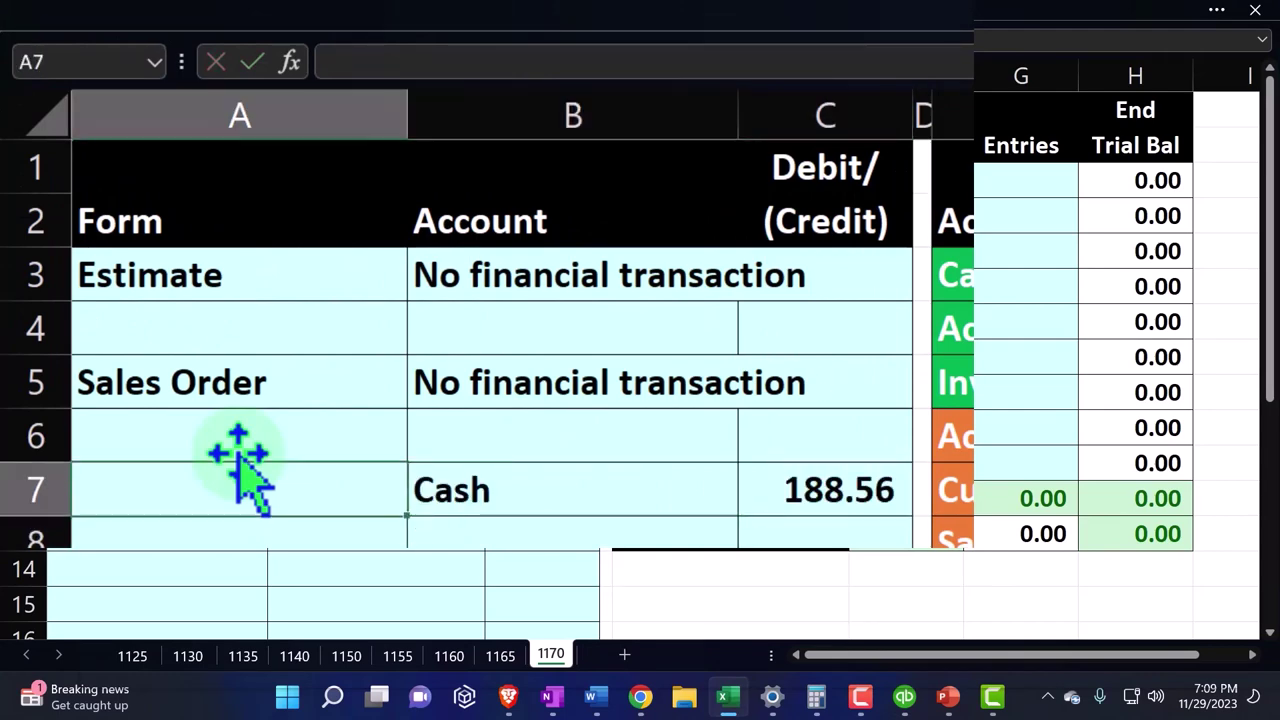
pyautogui.write('Redei')
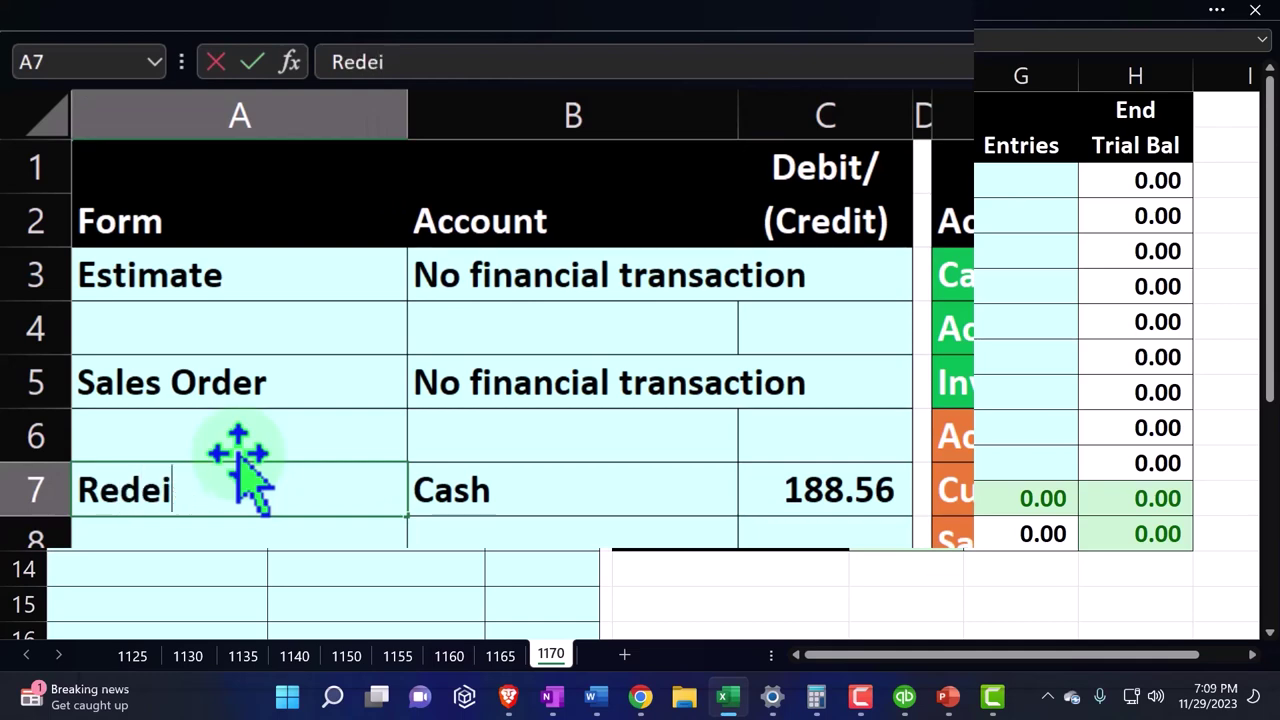
pyautogui.press('BackSpace')
pyautogui.press('BackSpace')
pyautogui.press('BackSpace')
pyautogui.write('ceive')
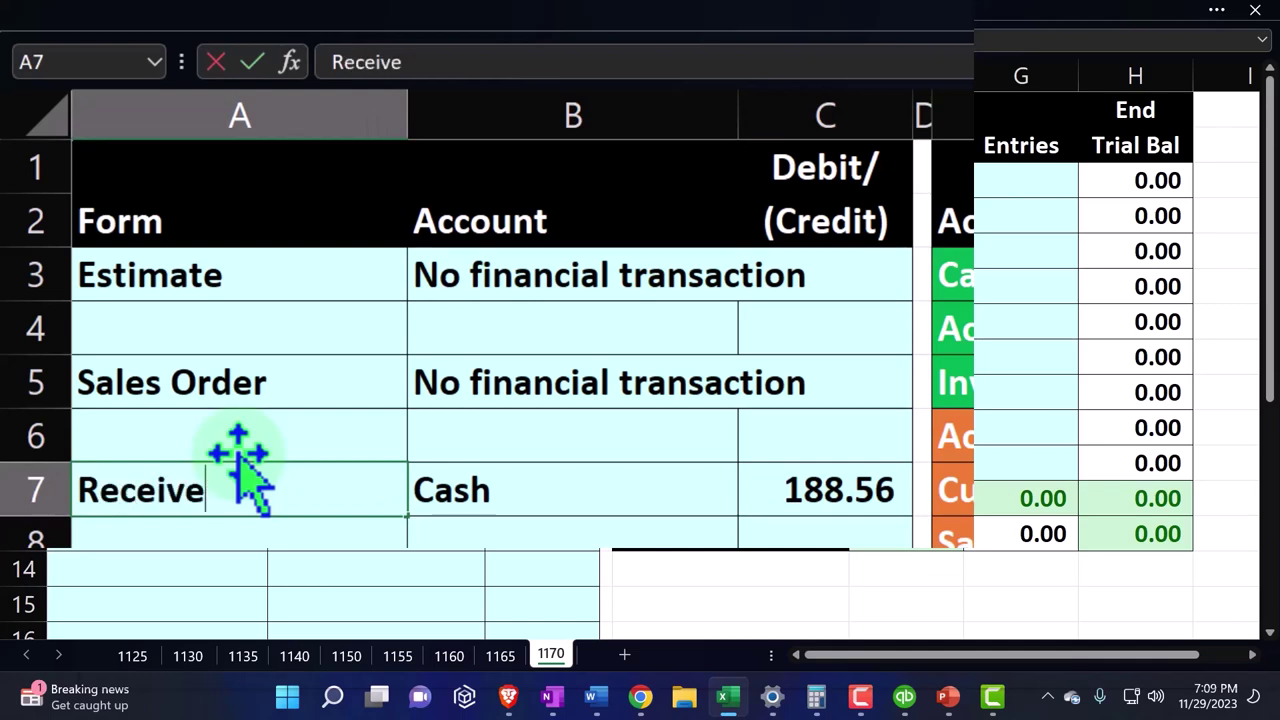
pyautogui.write(' PRepayment')
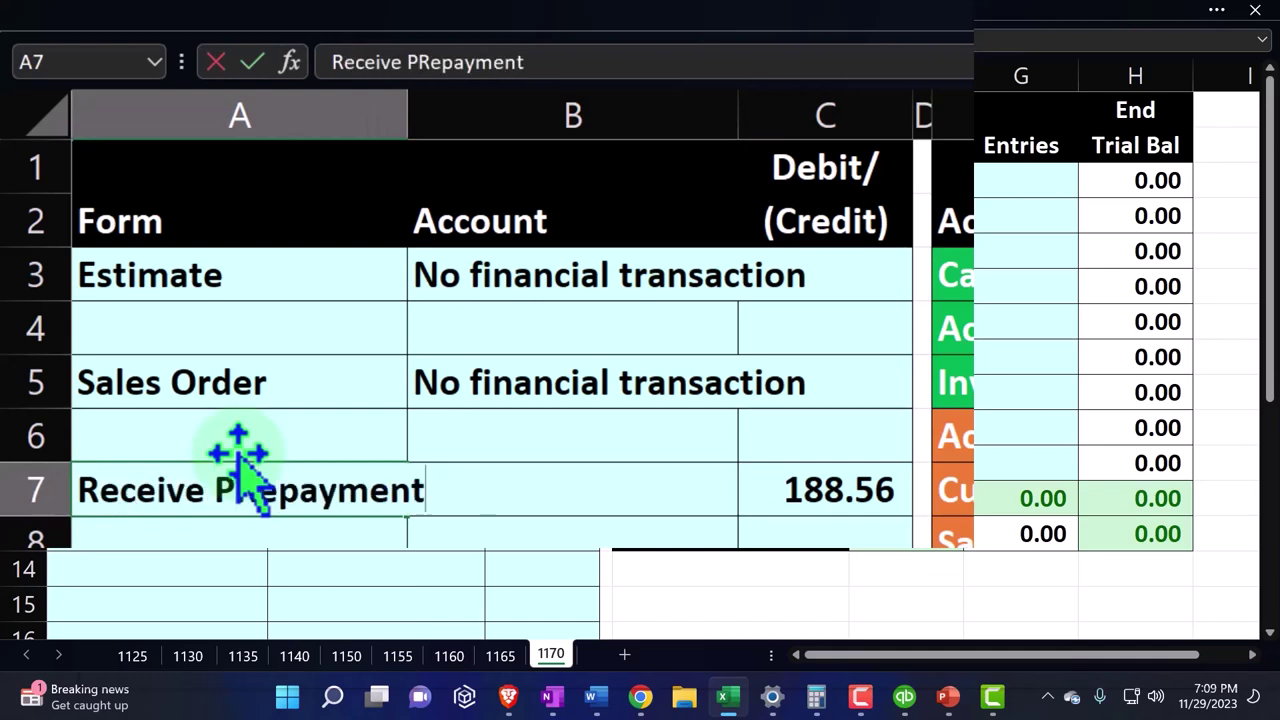
pyautogui.press('Return')
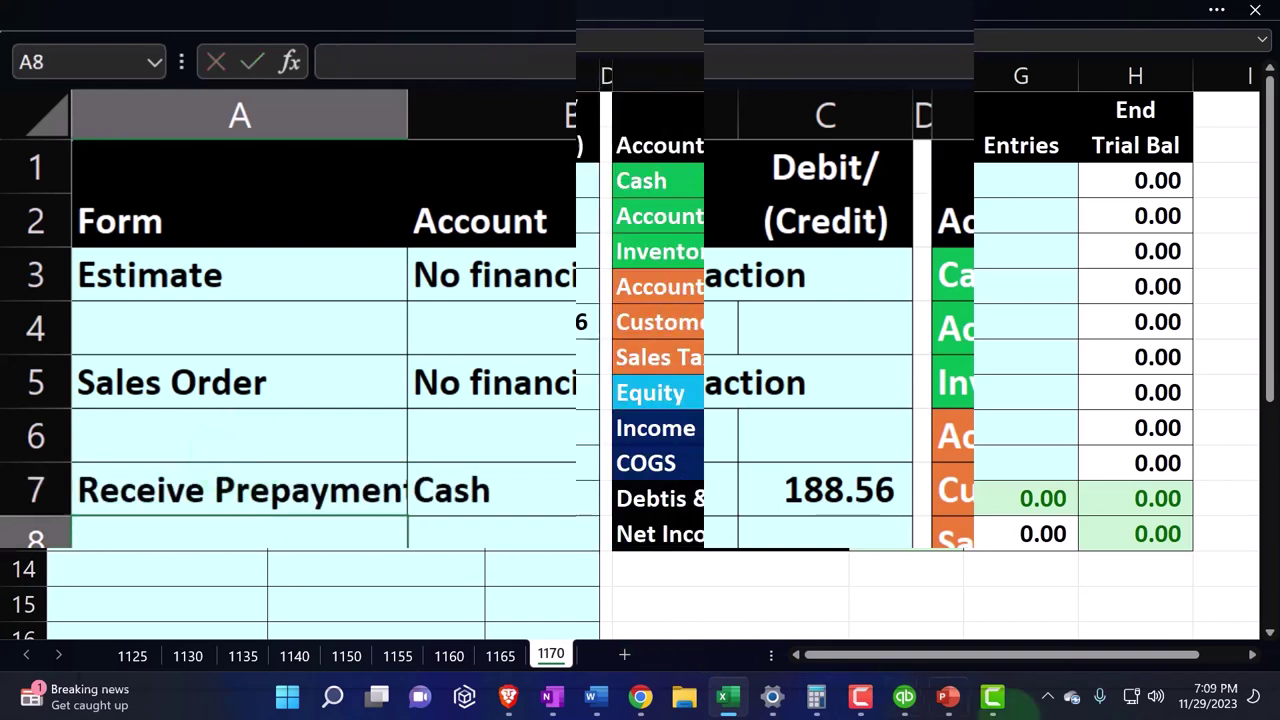
# Widen column A of the worksheet so the Receive Prepayment label fits.
pyautogui.click(904, 697)
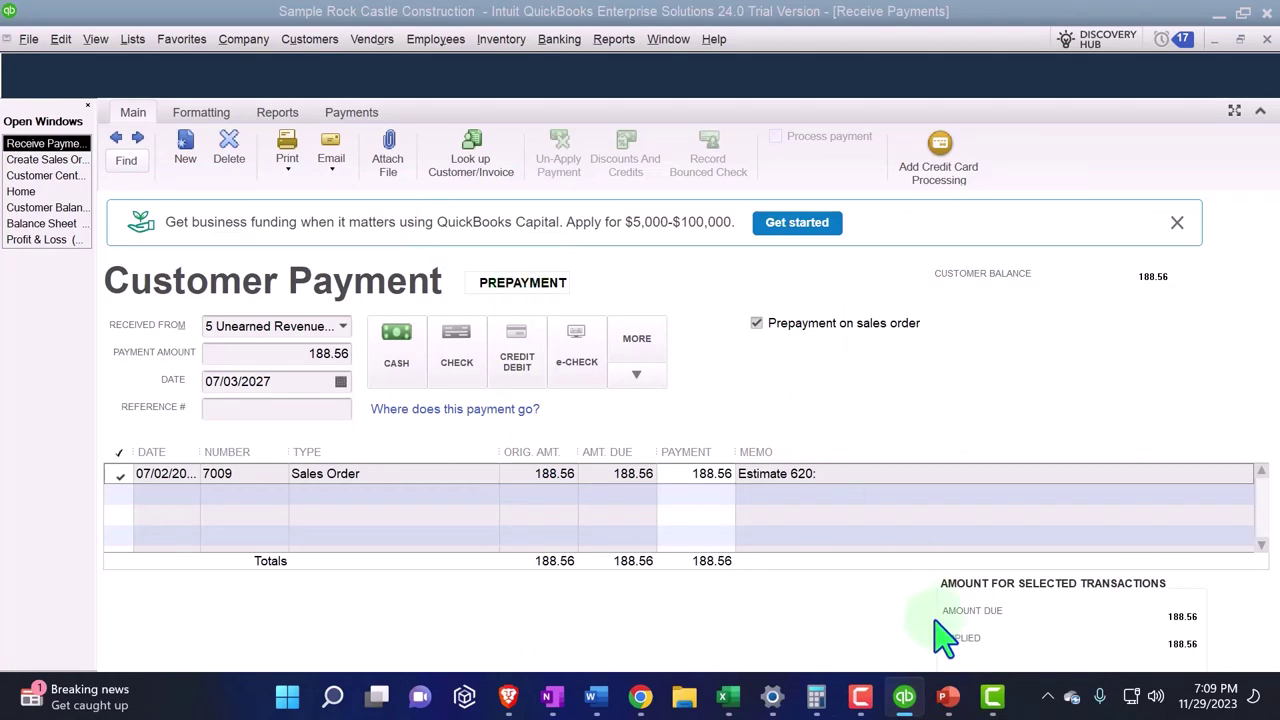
pyautogui.click(906, 700)
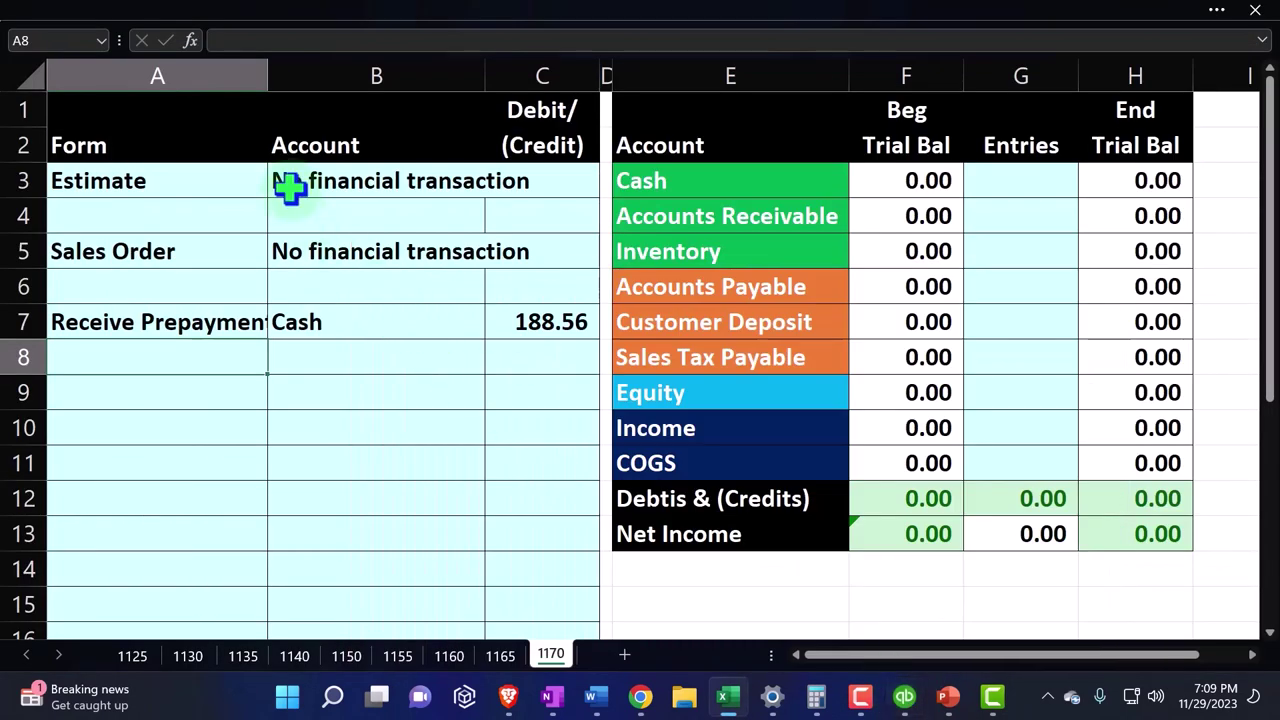
pyautogui.moveTo(266, 80); pyautogui.dragTo(296, 84)
# Rename the Customer Deposit account in cell E7 to Unearned Revenue.
pyautogui.click(371, 346)
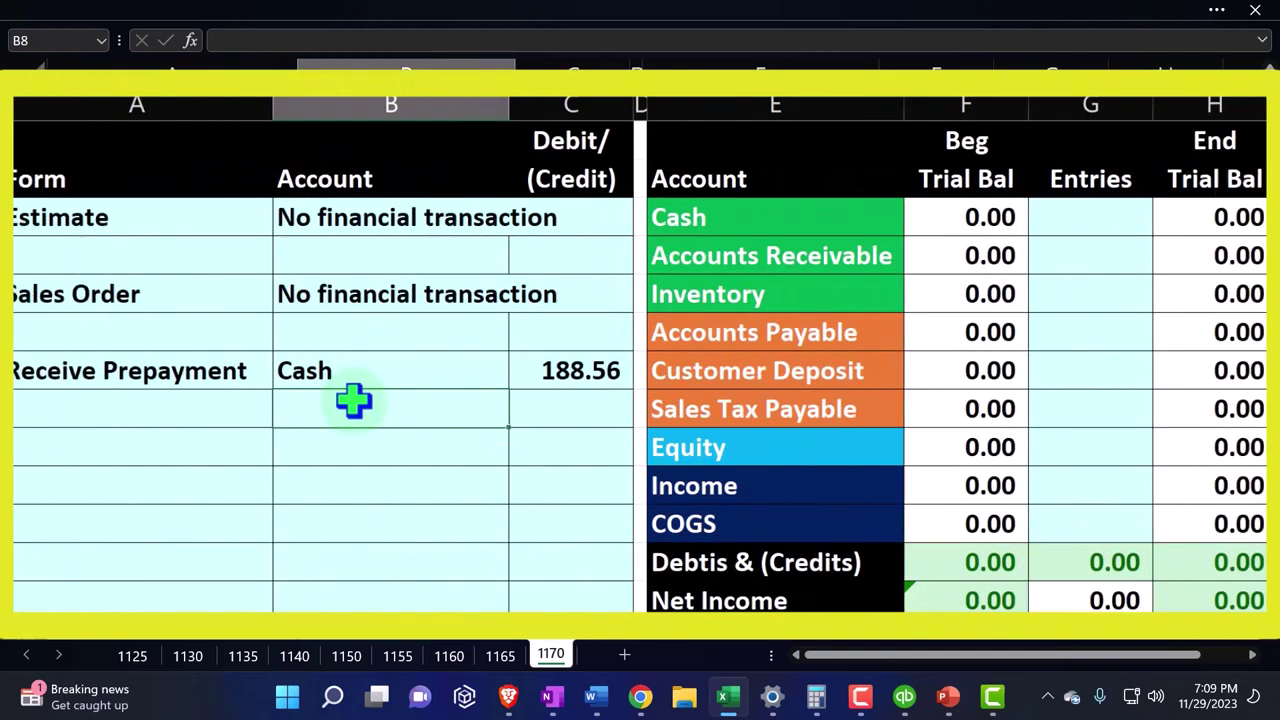
pyautogui.press('Right')
pyautogui.press('Right')
pyautogui.press('Right')
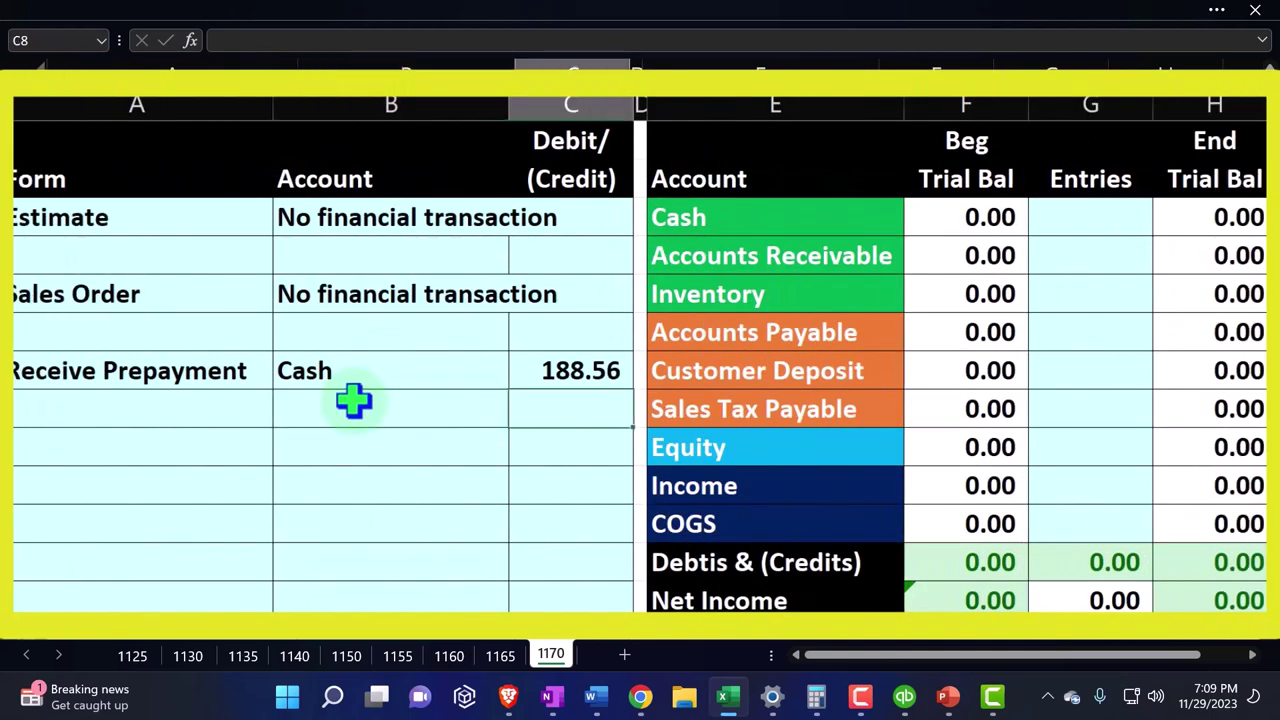
pyautogui.press('Up')
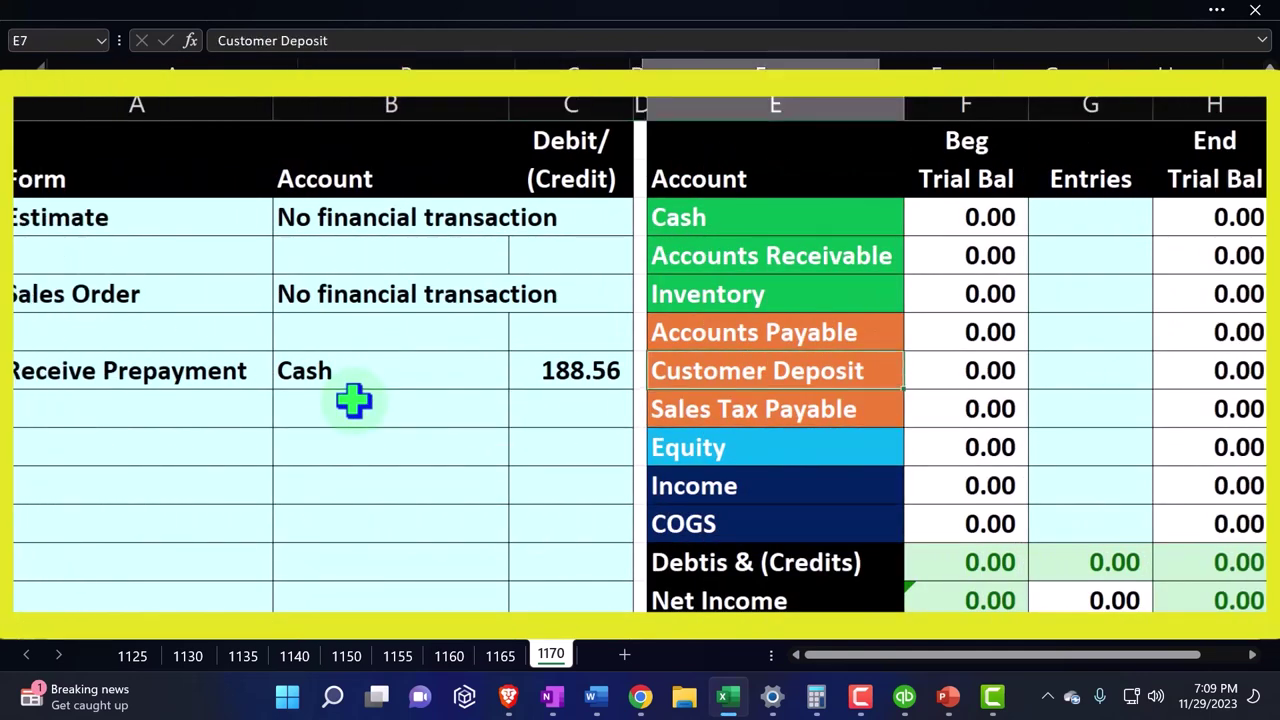
pyautogui.write('Unearned Revenu')
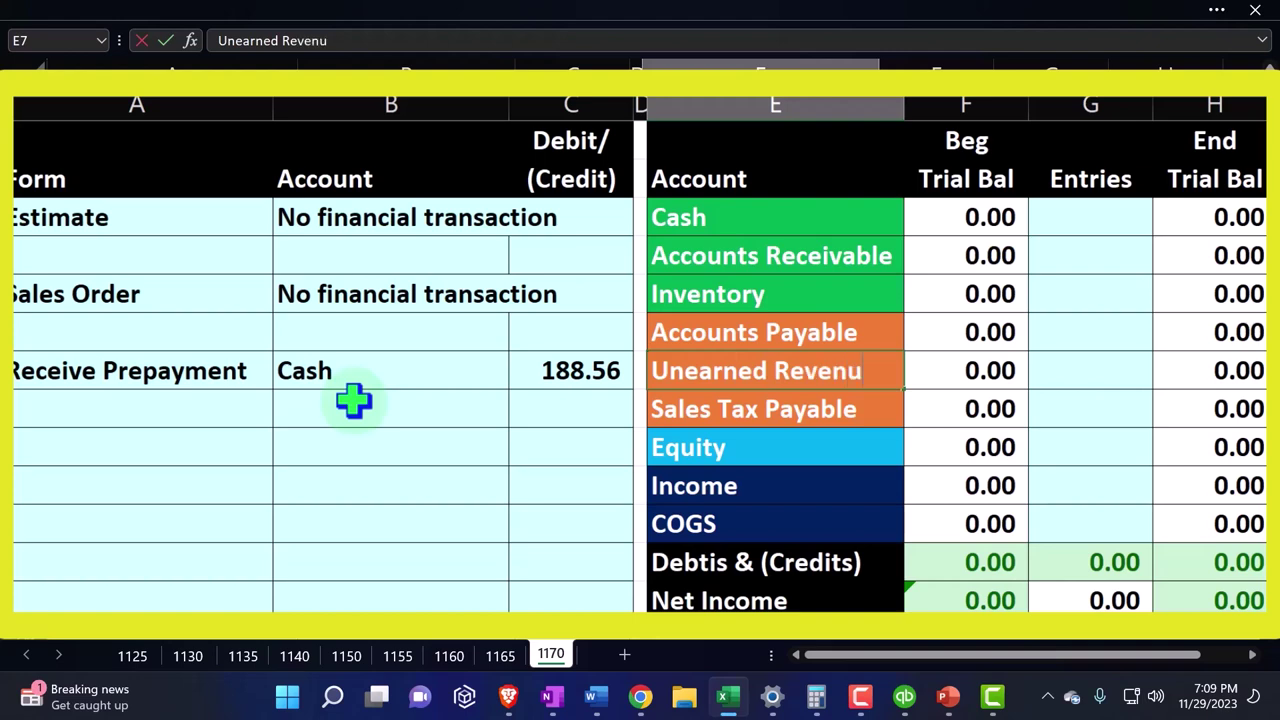
pyautogui.press('Right')
# Link cell B8, below Cash, to the Unearned Revenue account name in E7.
pyautogui.press('Up')
pyautogui.press('Up')
pyautogui.press('Up')
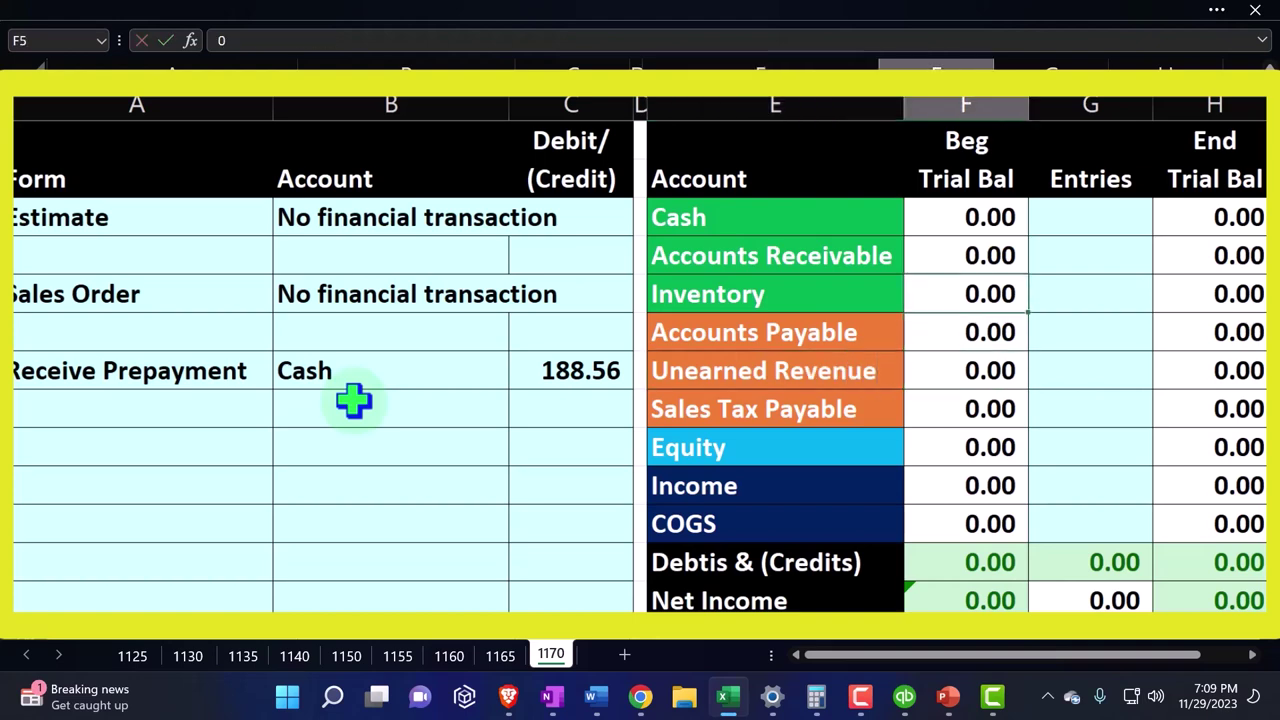
pyautogui.press('Down')
pyautogui.press('Down')
pyautogui.press('Down')
pyautogui.press('Down')
pyautogui.press('Down')
pyautogui.press('Left')
pyautogui.press('Left')
pyautogui.press('Left')
pyautogui.press('Left')
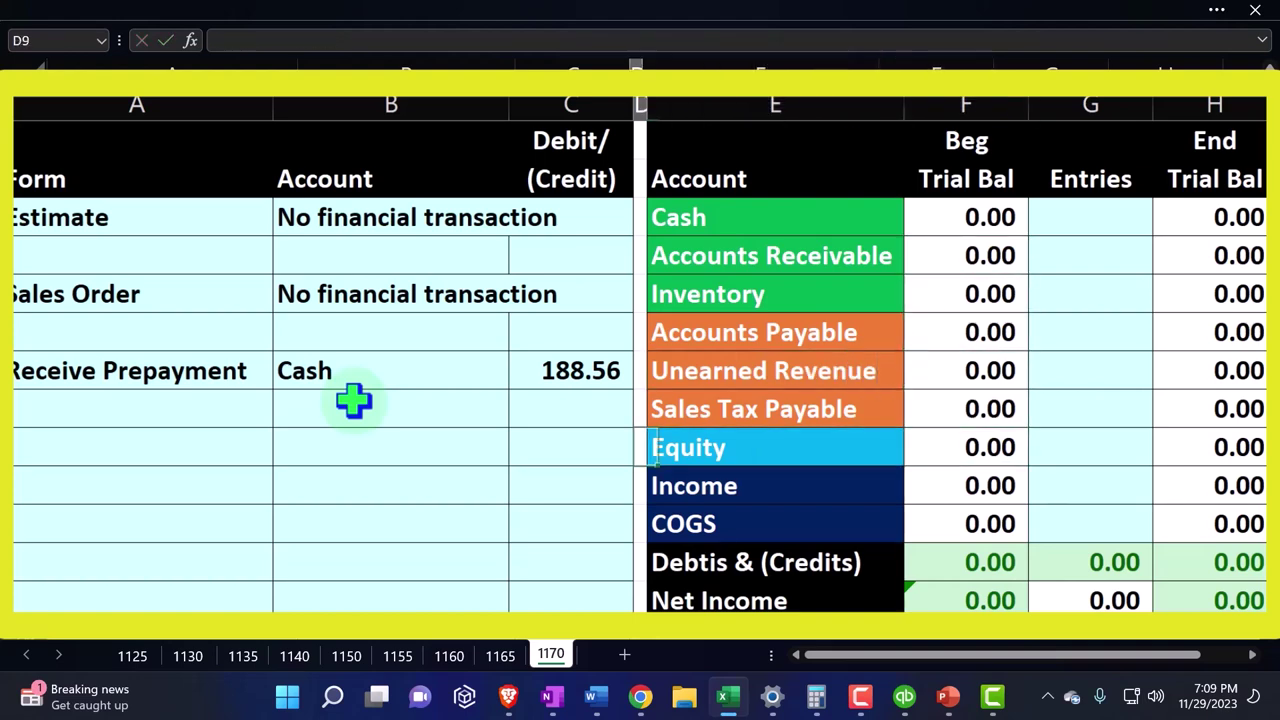
pyautogui.press('Up')
pyautogui.write('=')
pyautogui.press('Right')
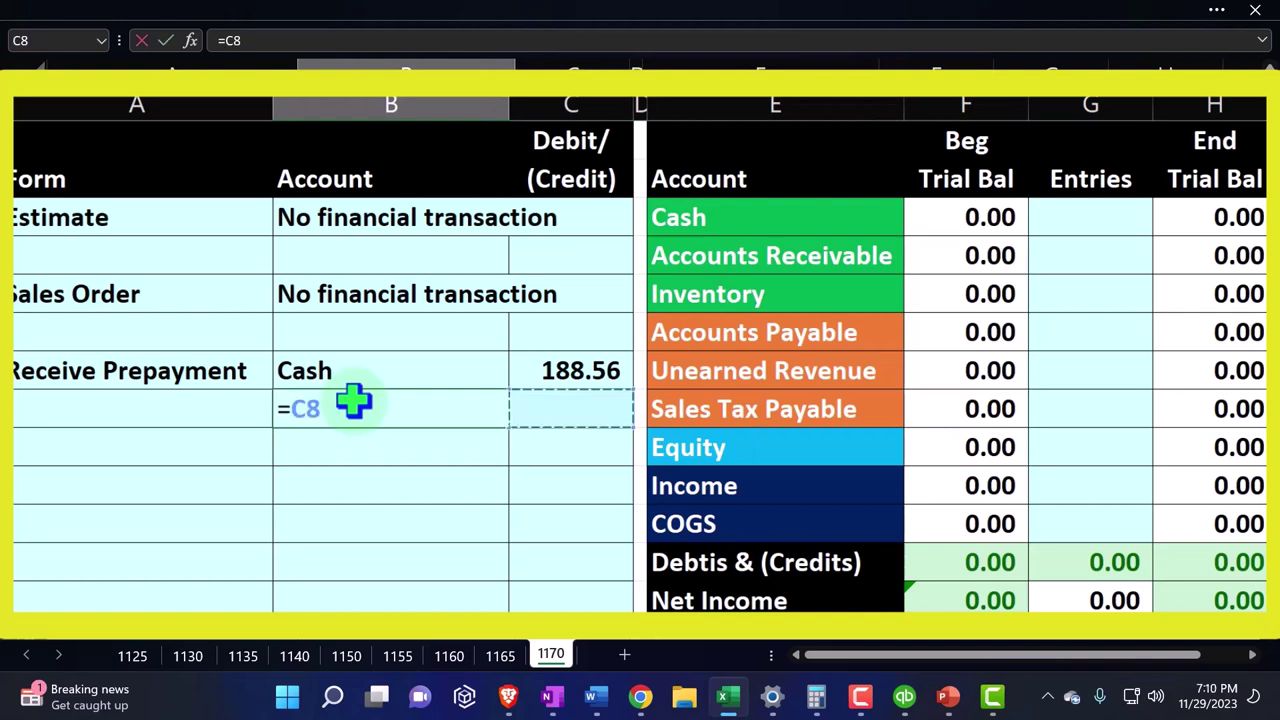
pyautogui.press('Right')
pyautogui.press('Right')
pyautogui.press('Up')
pyautogui.press('Return')
pyautogui.press('Right')
pyautogui.press('Up')
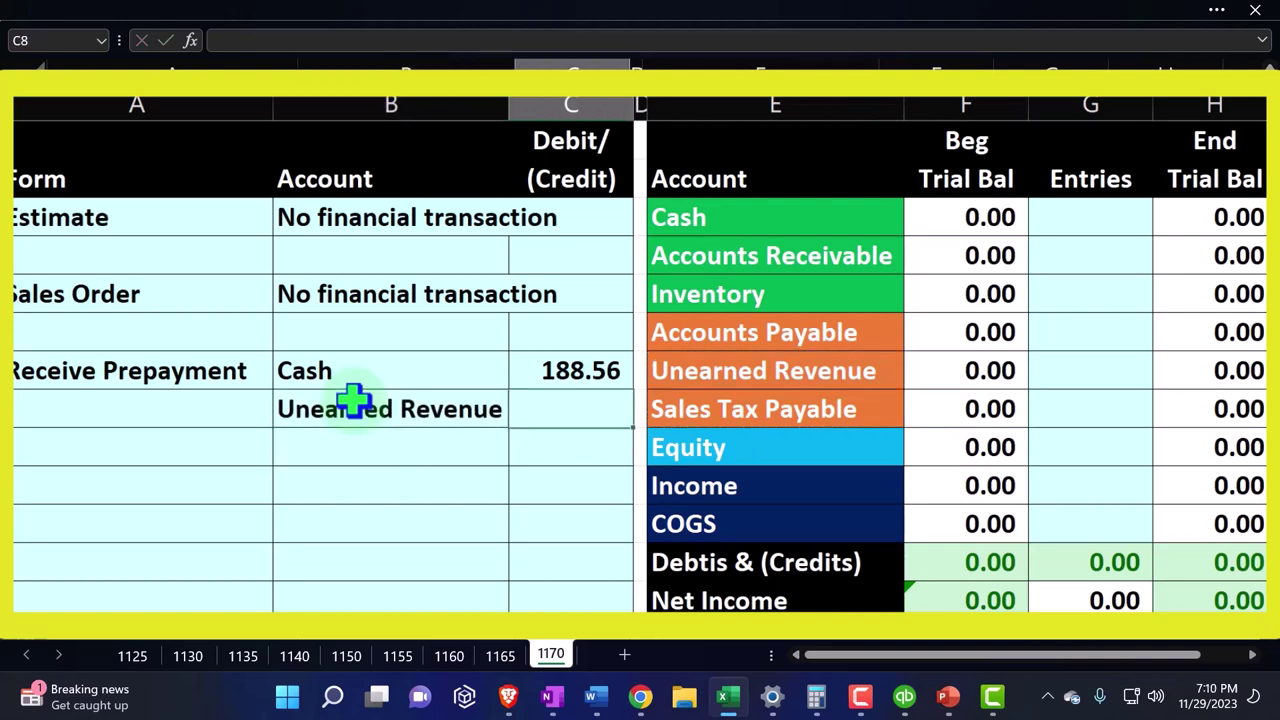
# Enter the Unearned Revenue credit in C8 as the negative of the cash amount in C7.
pyautogui.write('-')
pyautogui.press('Up')
pyautogui.press('Return')
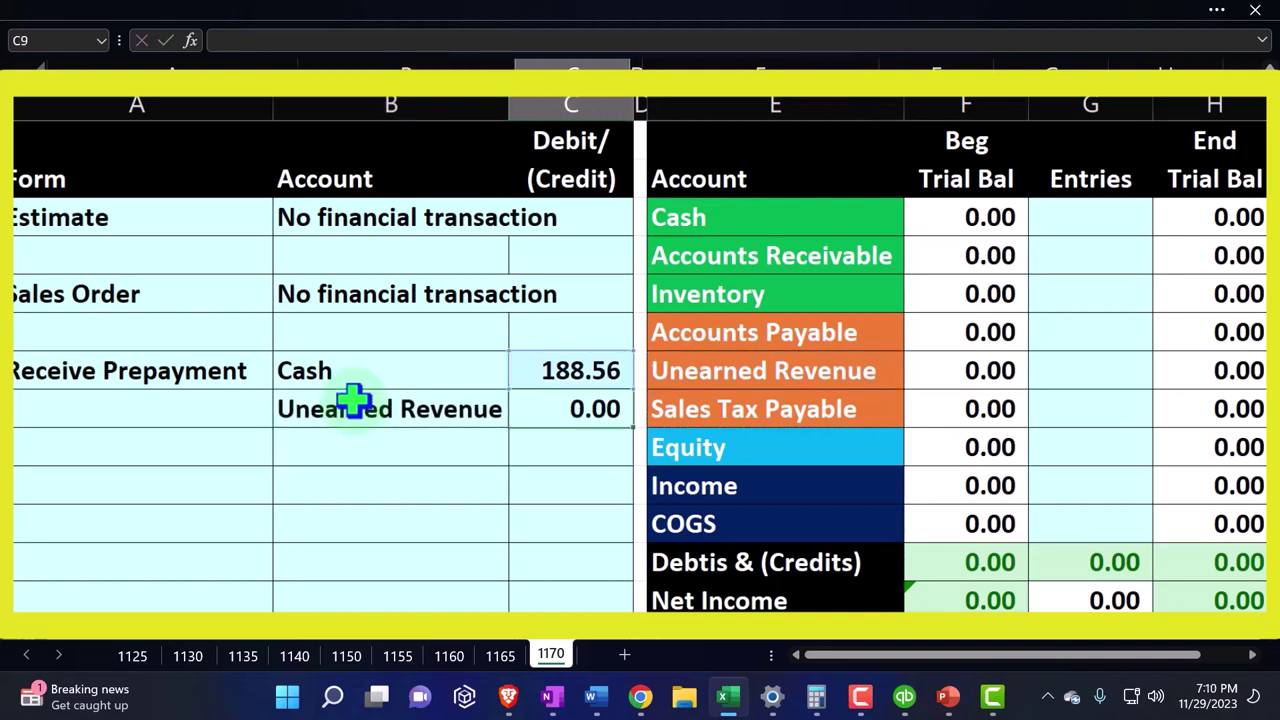
# Post the cash debit to the trial balance by linking the Cash entry in G3 to C7.
pyautogui.press('Right')
pyautogui.press('Right')
pyautogui.press('Right')
pyautogui.press('Right')
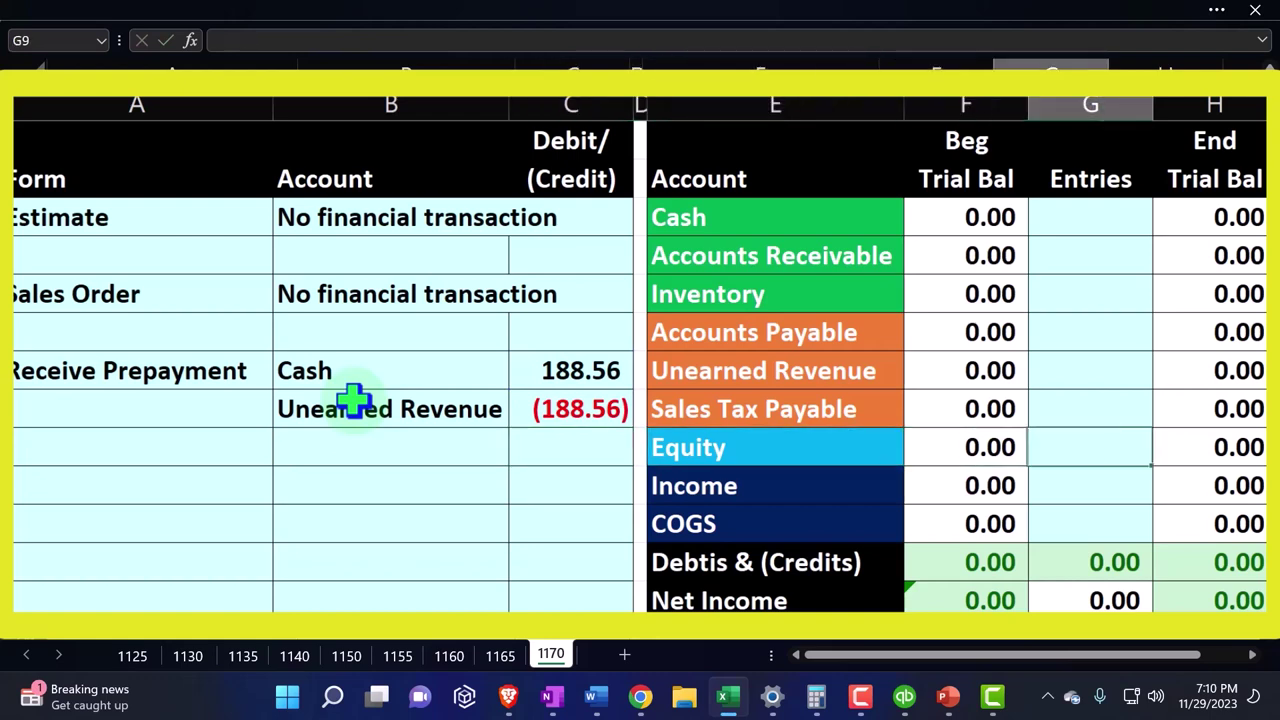
pyautogui.press('Up')
pyautogui.press('Up')
pyautogui.press('Up')
pyautogui.press('Up')
pyautogui.press('Up')
pyautogui.press('Up')
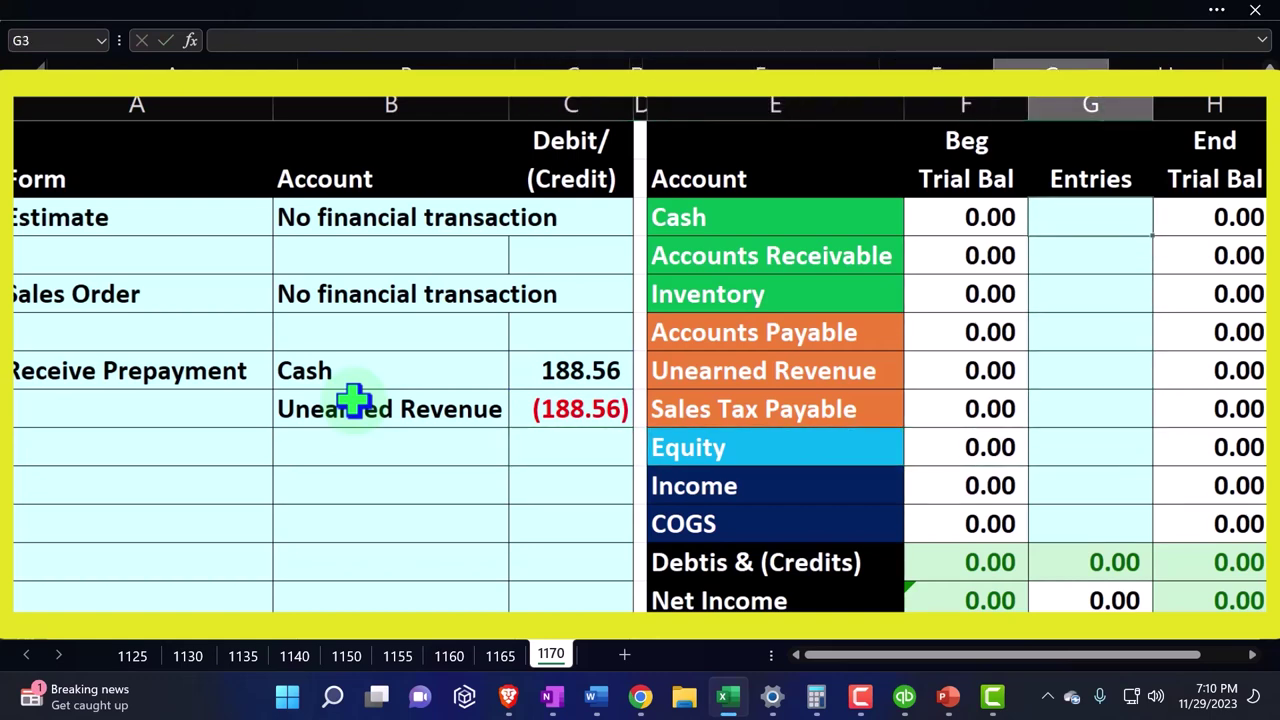
pyautogui.write('=')
pyautogui.press('Down')
pyautogui.press('Down')
pyautogui.press('Down')
pyautogui.press('Down')
pyautogui.press('Down')
pyautogui.press('Left')
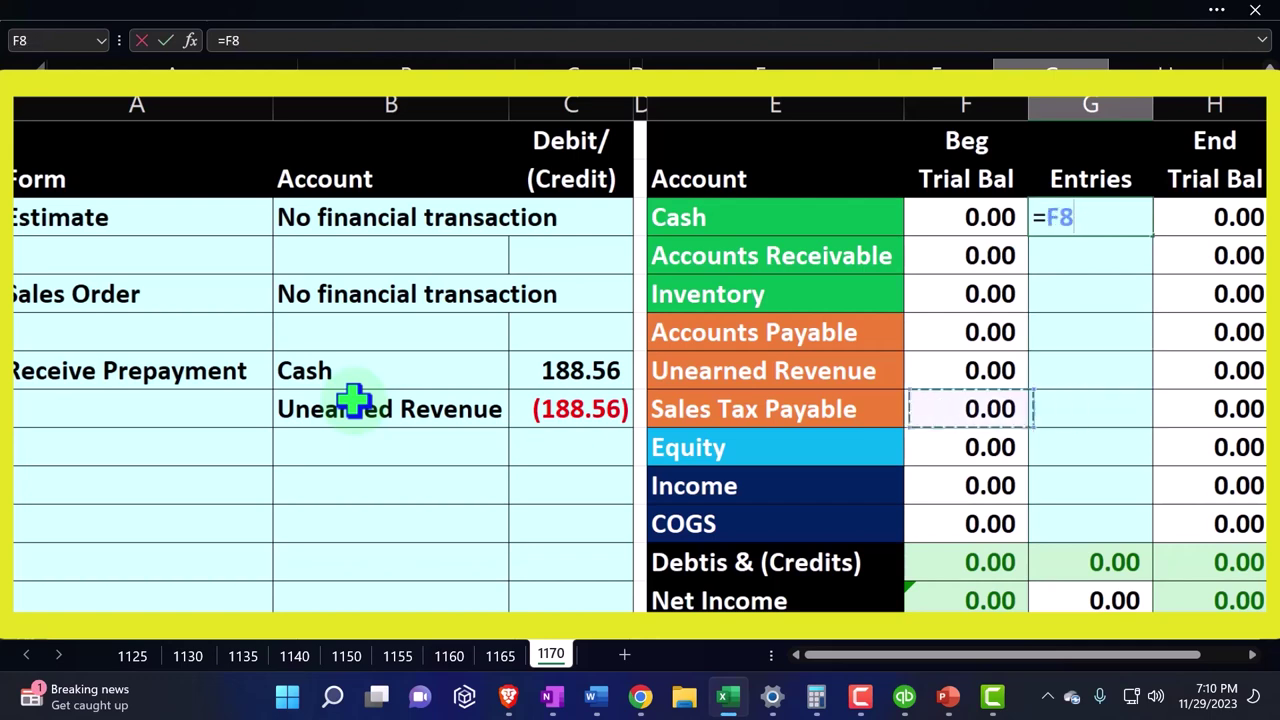
pyautogui.press('Left')
pyautogui.press('Left')
pyautogui.press('Left')
pyautogui.press('Up')
pyautogui.press('Return')
# Post the credit to the trial balance by linking the Unearned Revenue entry in G7 to C8.
pyautogui.press('Down')
pyautogui.press('Down')
pyautogui.press('Down')
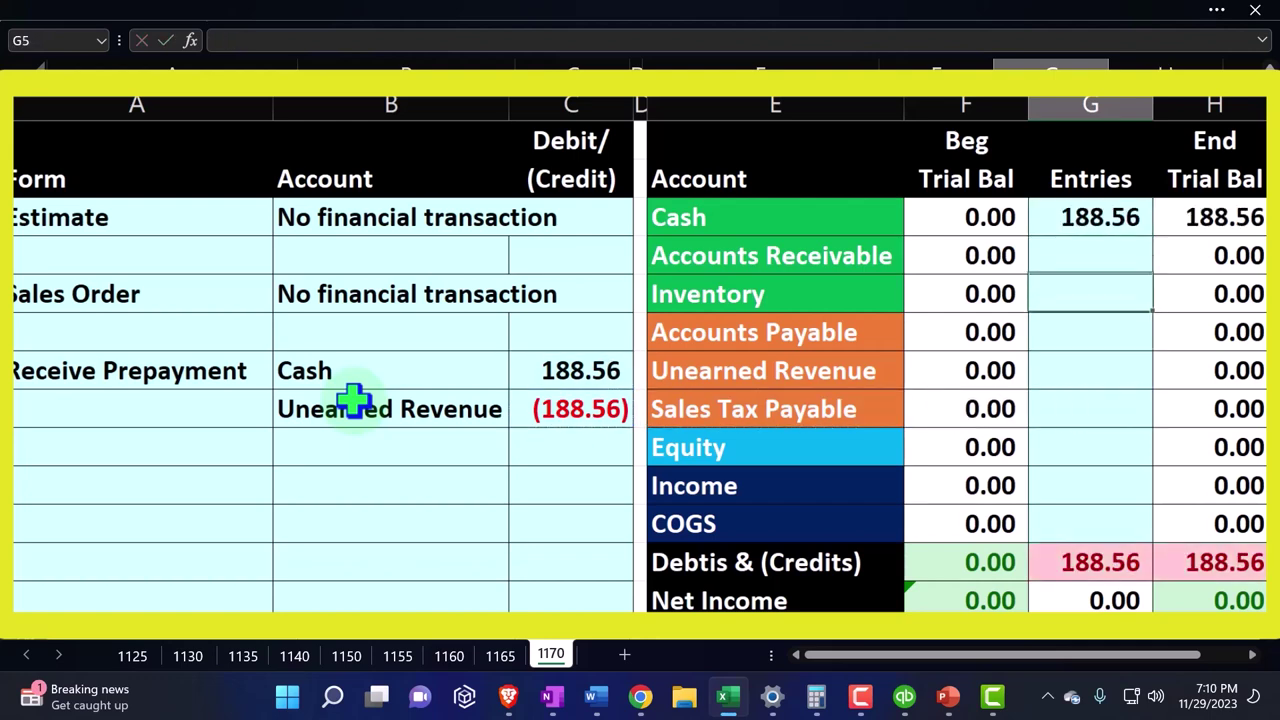
pyautogui.write('=')
pyautogui.press('Left')
pyautogui.press('Left')
pyautogui.press('Left')
pyautogui.press('Left')
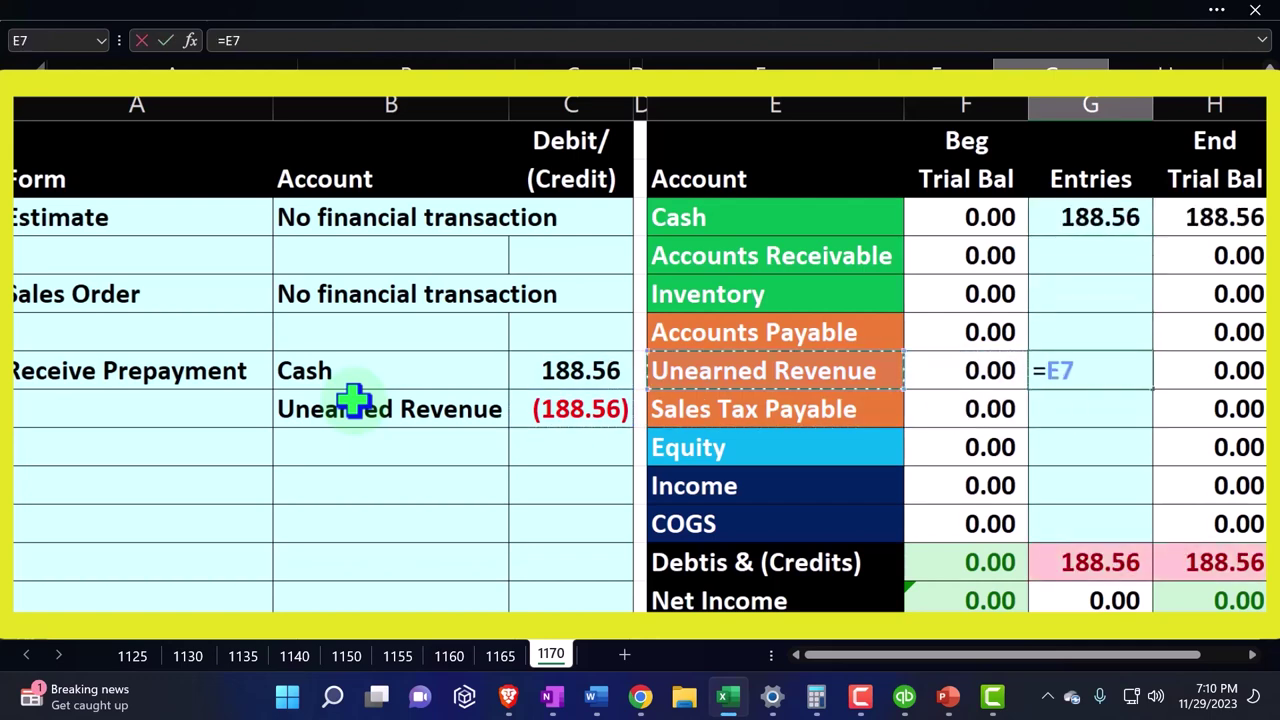
pyautogui.press('Down')
pyautogui.press('Return')
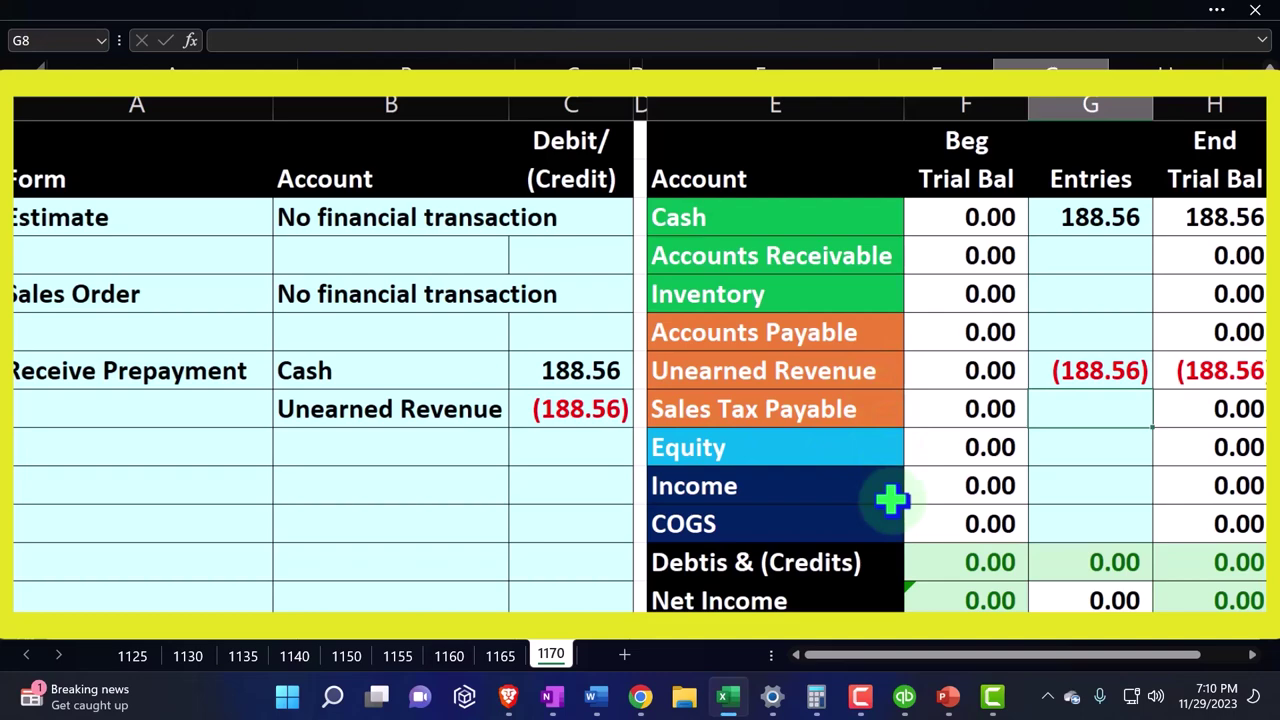
# Set the Windows display scale to 125% in Settings and return to the customer payment form in QuickBooks.
pyautogui.click(904, 695)
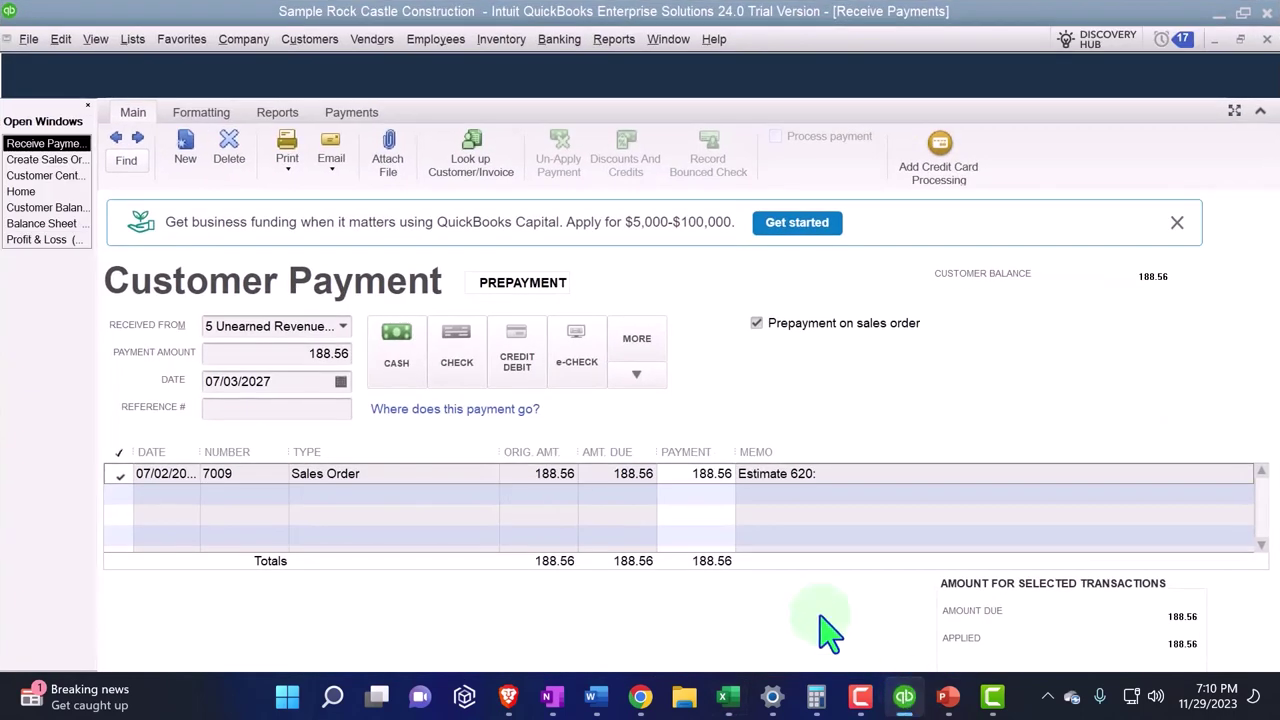
pyautogui.click(772, 695)
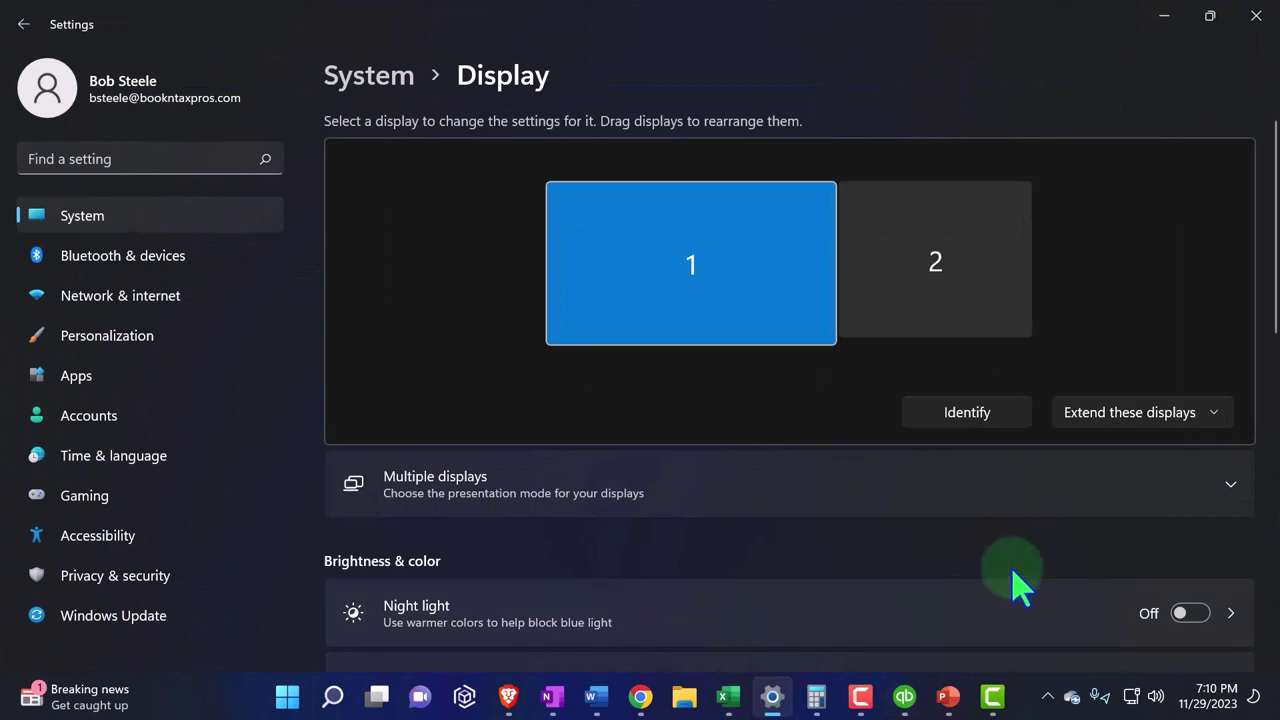
pyautogui.scroll(-5, 1013, 585)
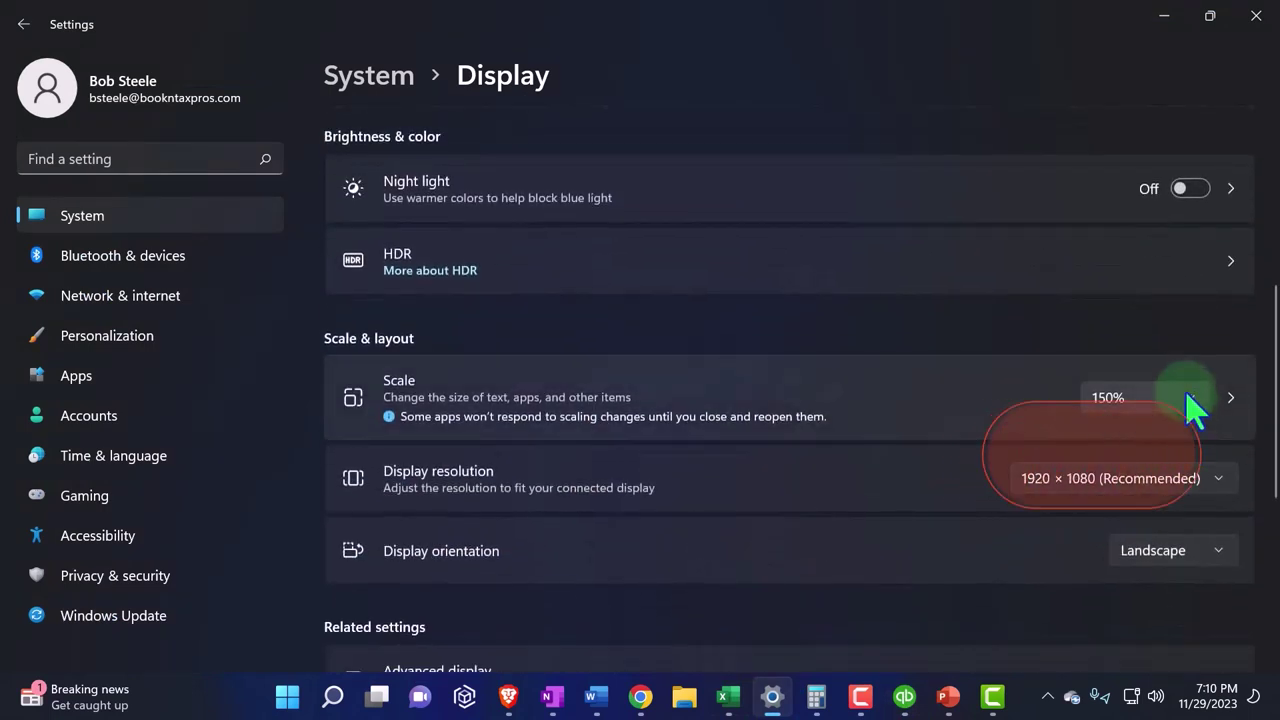
pyautogui.click(1193, 400)
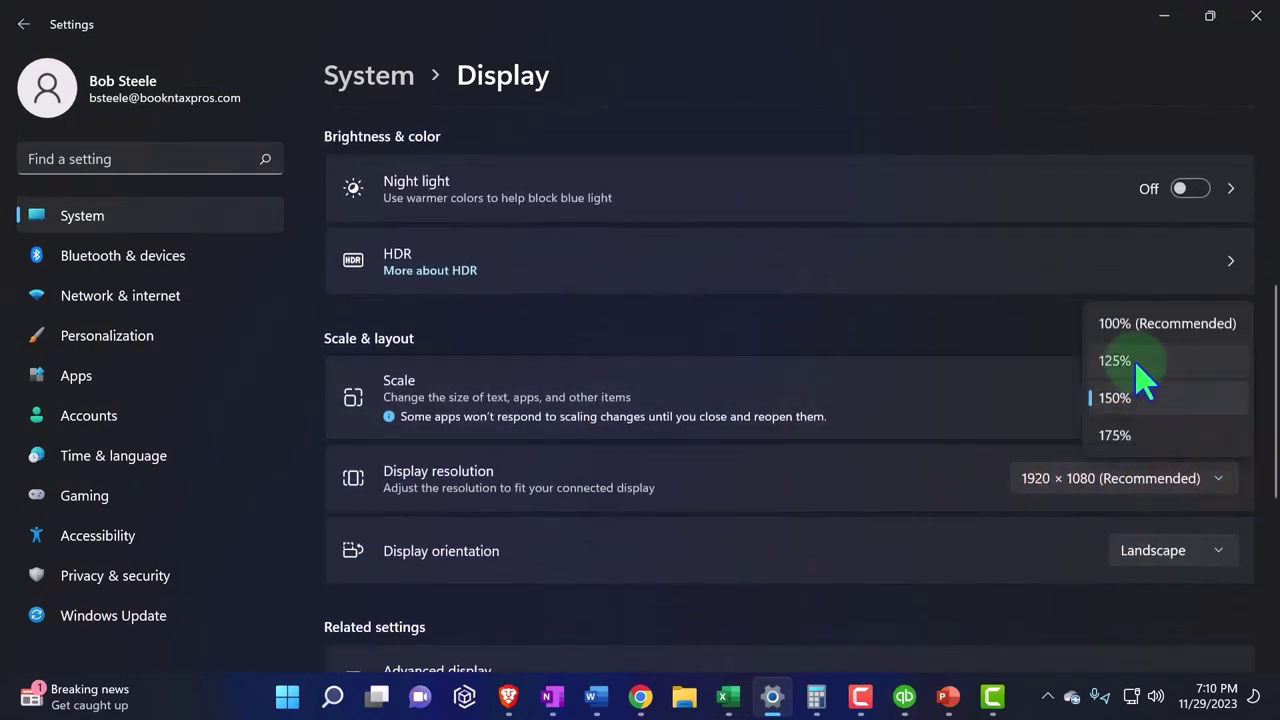
pyautogui.click(1143, 365)
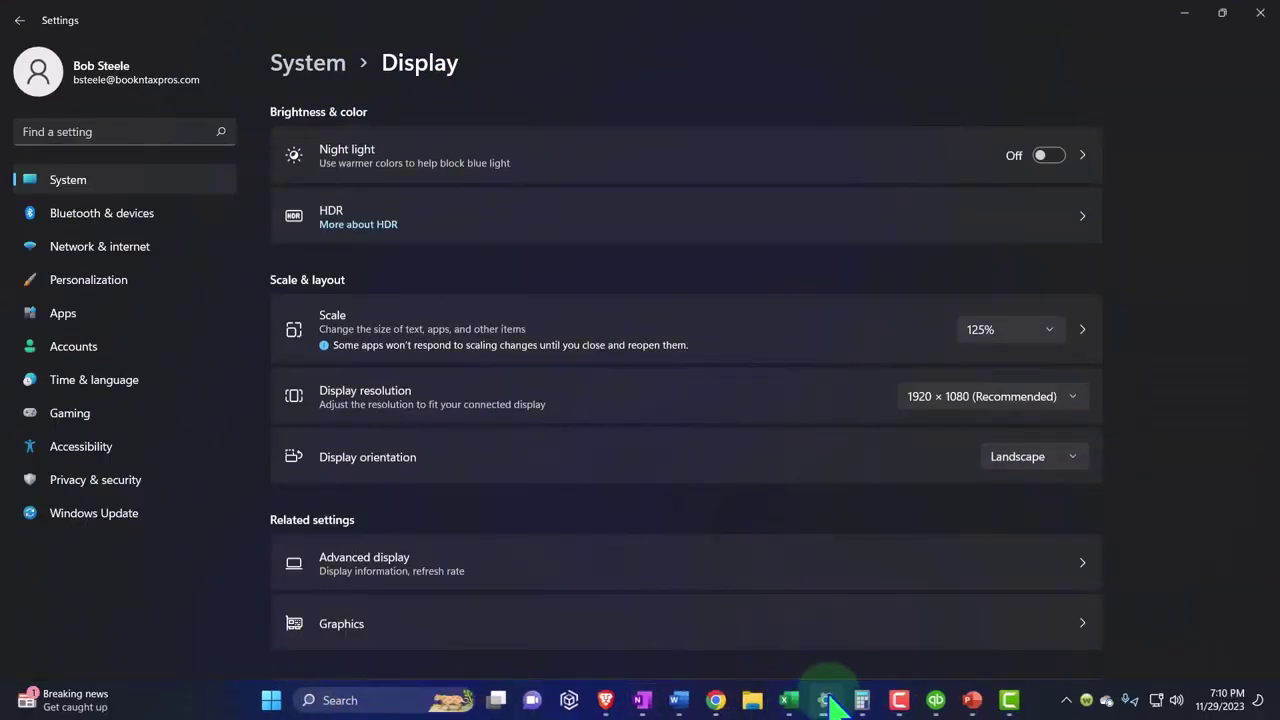
pyautogui.click(826, 700)
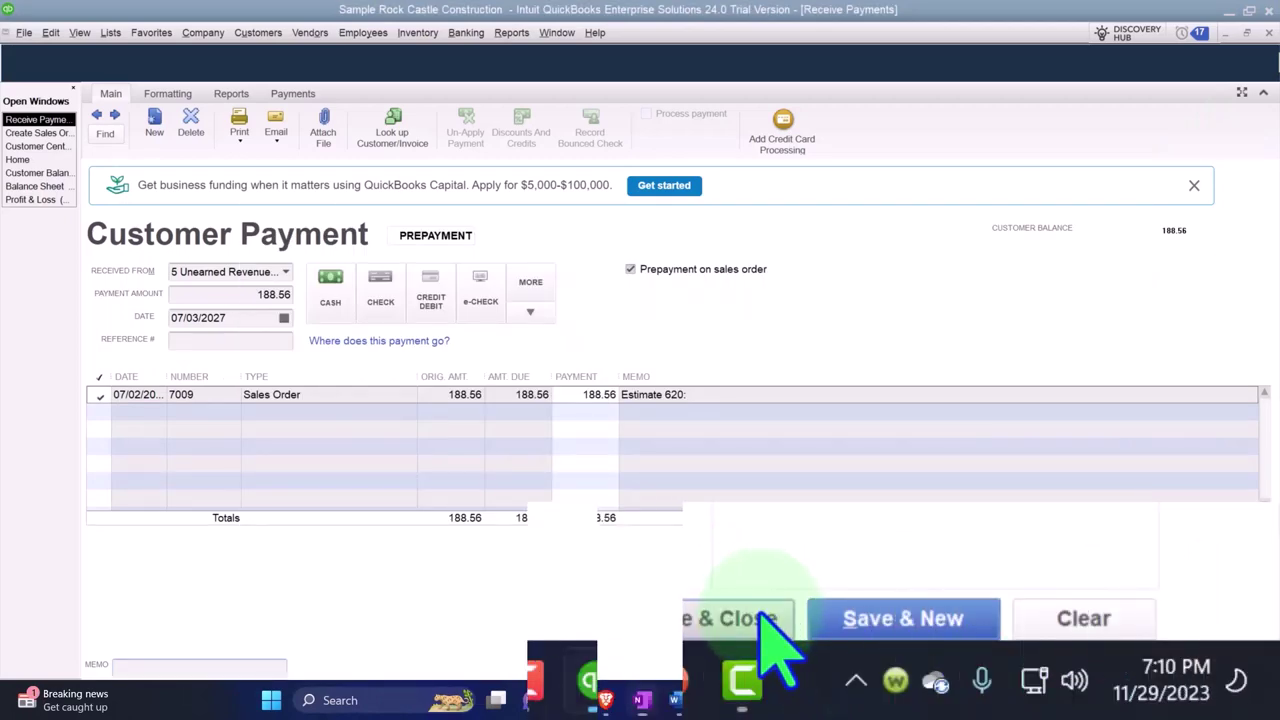
# Set the Windows display scale to 150% in Settings, return to QuickBooks and close the sales order.
pyautogui.click(826, 700)
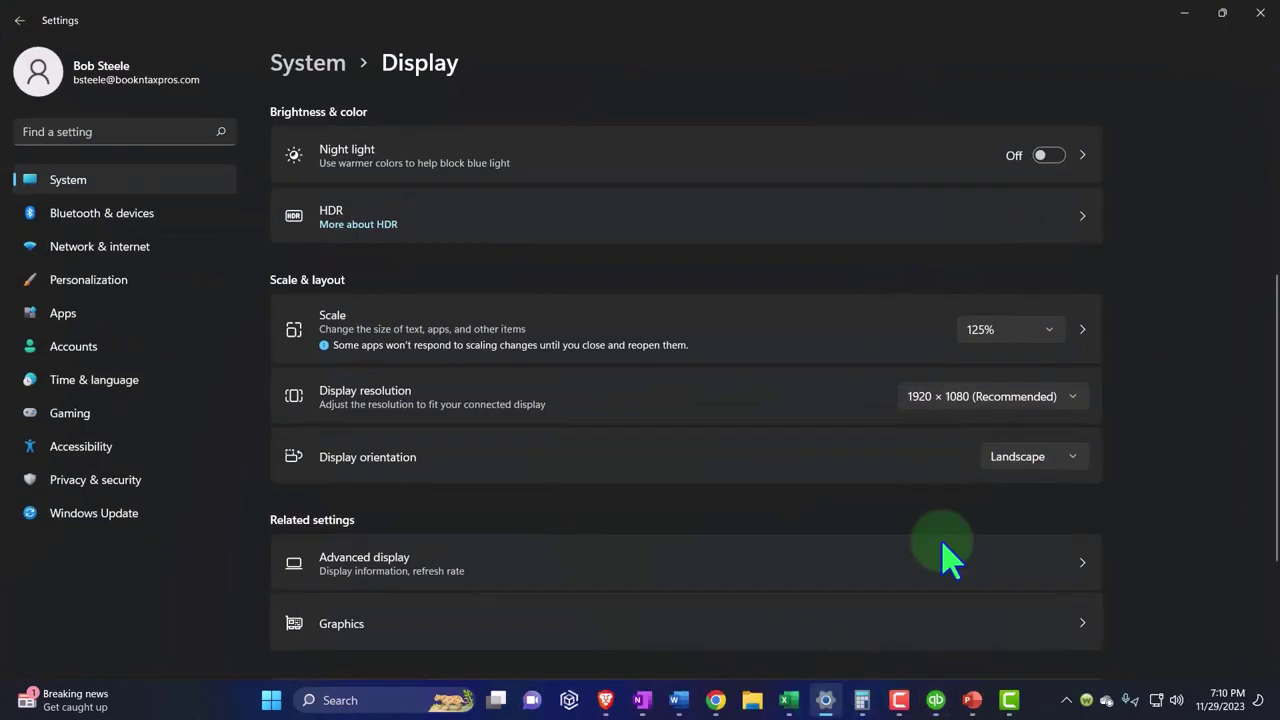
pyautogui.click(1040, 335)
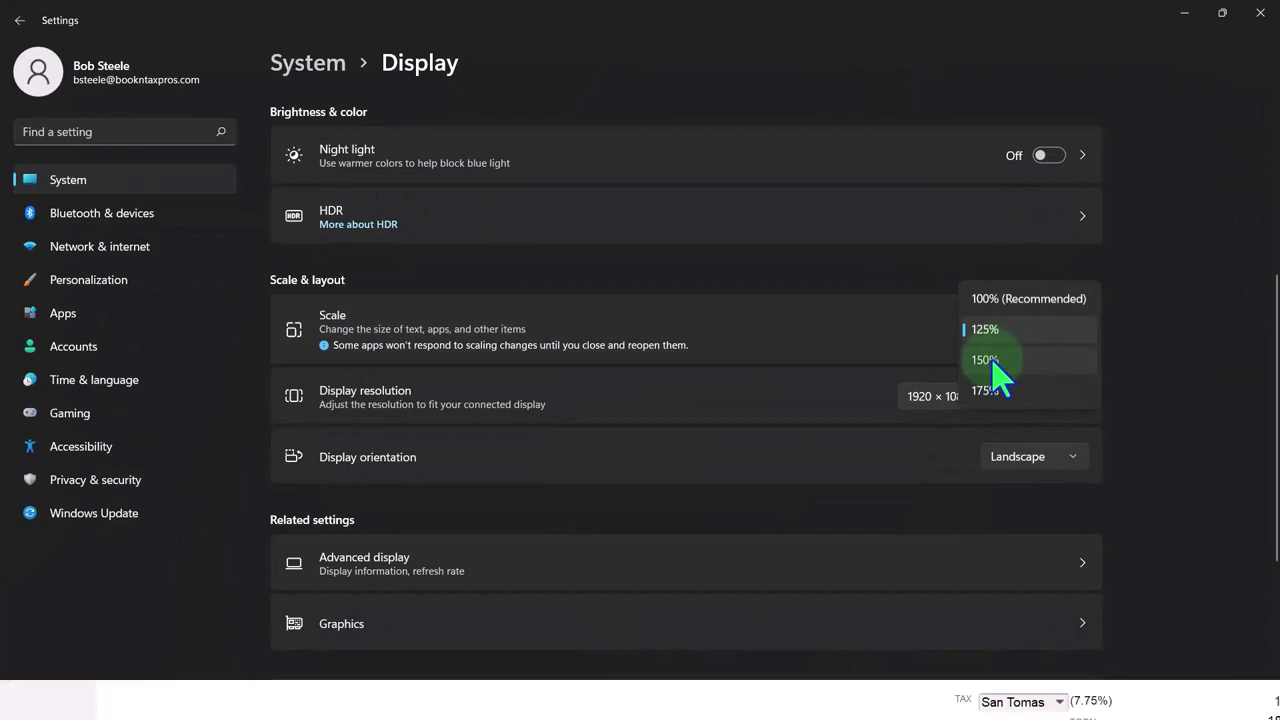
pyautogui.click(994, 361)
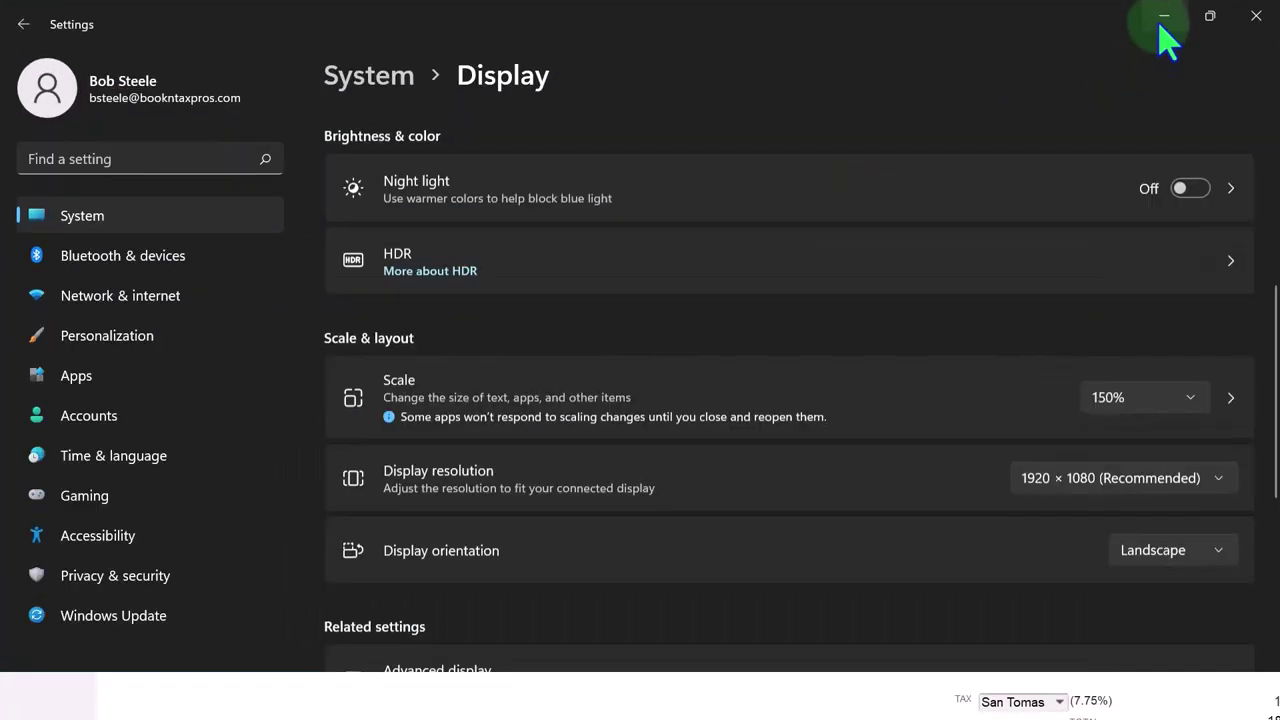
pyautogui.click(1163, 17)
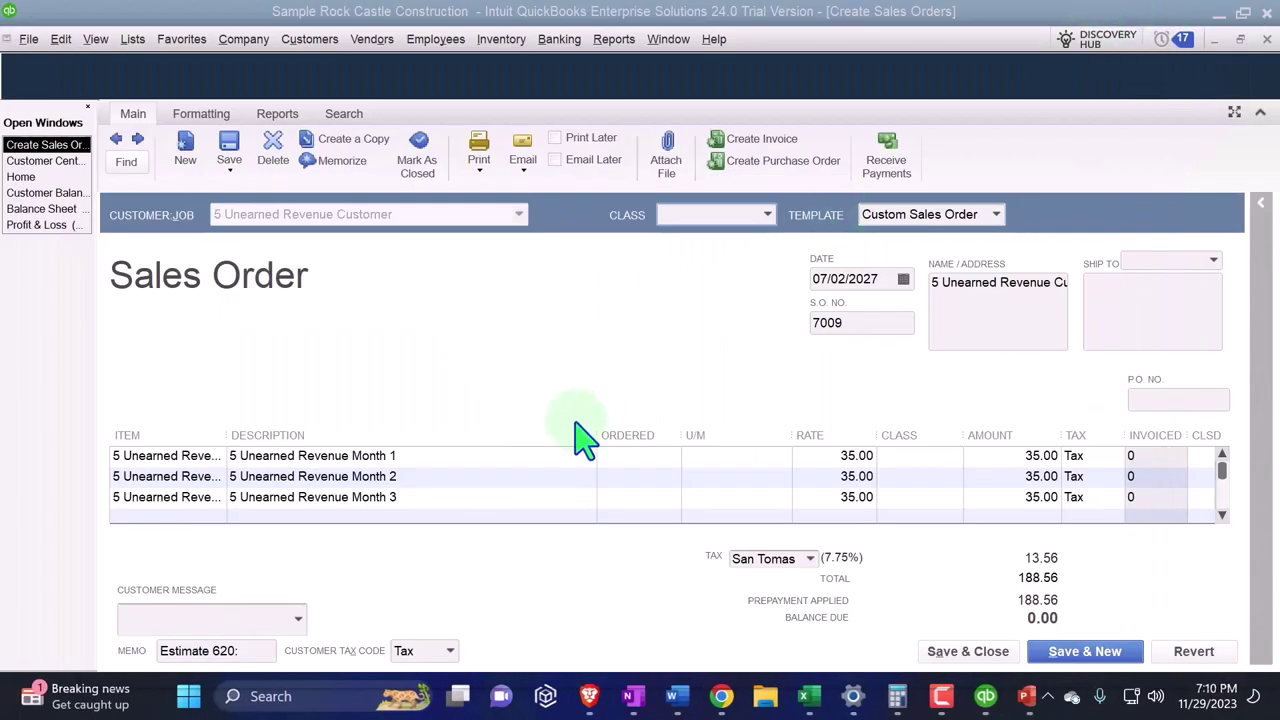
pyautogui.click(1267, 40)
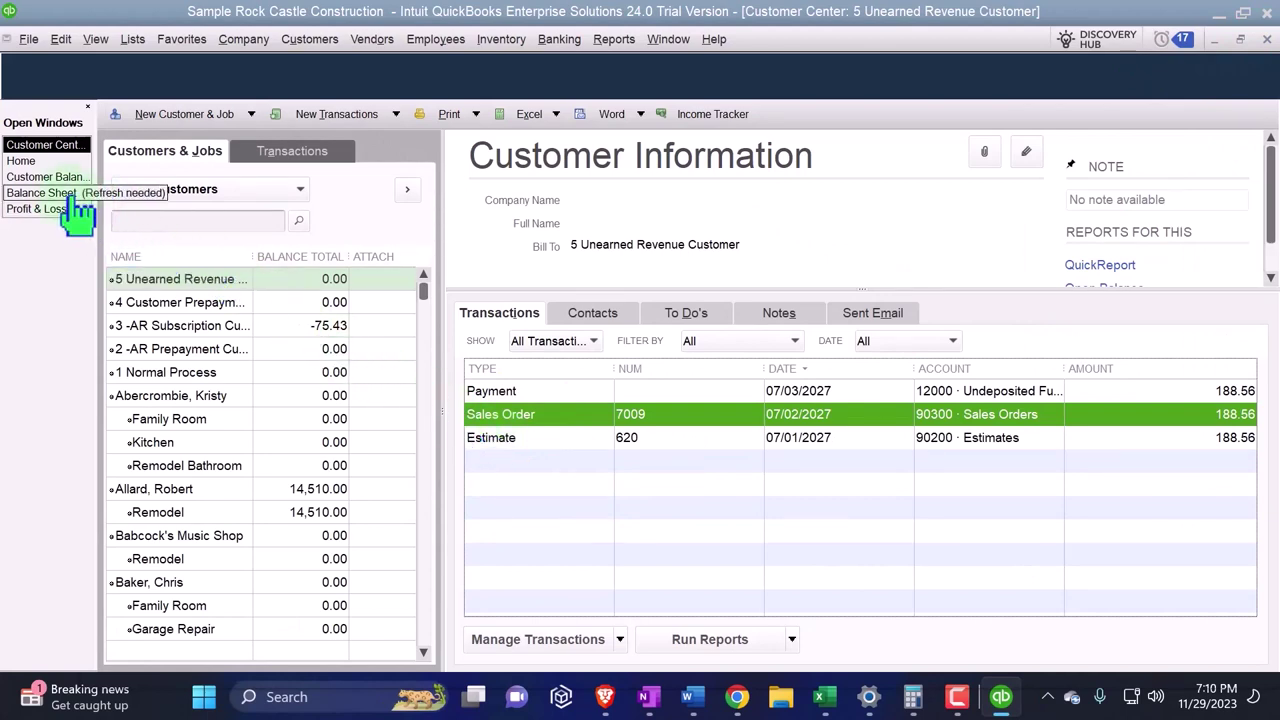
# Open the refreshed Balance Sheet and review the transactions behind the Undeposited Funds balance.
pyautogui.click(42, 195)
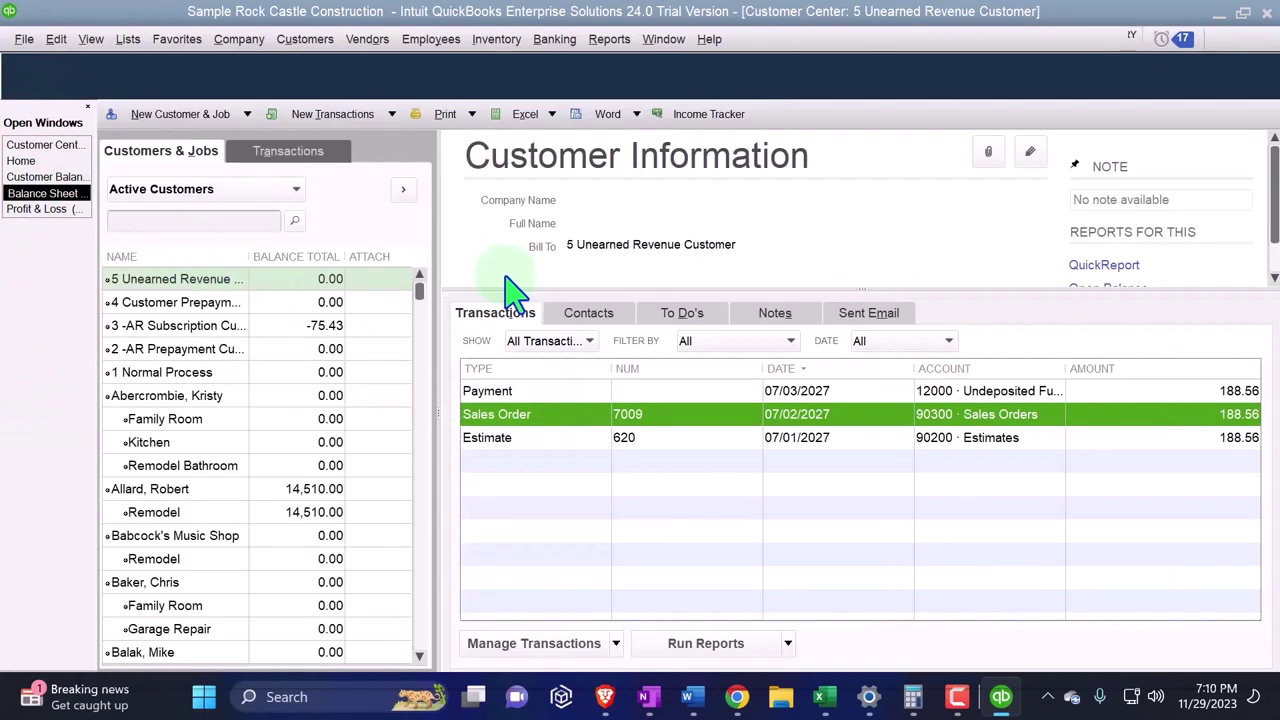
pyautogui.scroll(-1, 542, 462)
pyautogui.scroll(-1, 542, 462)
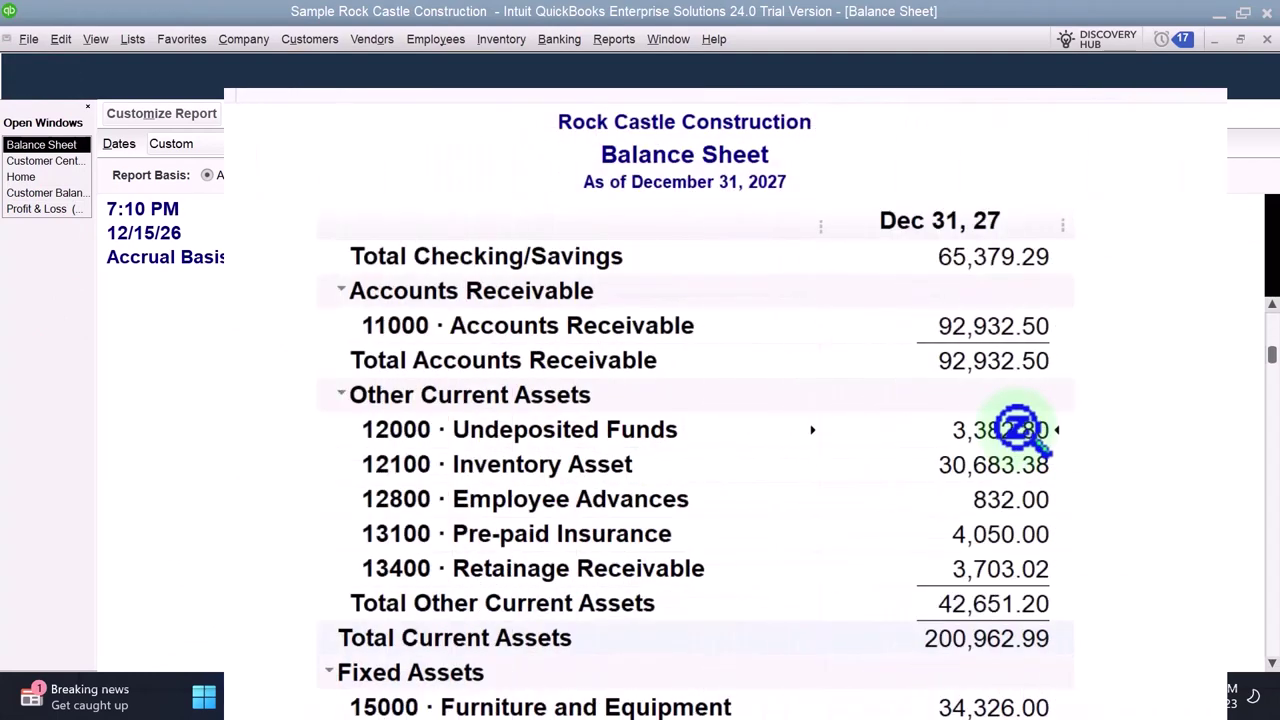
pyautogui.doubleClick(1022, 432)
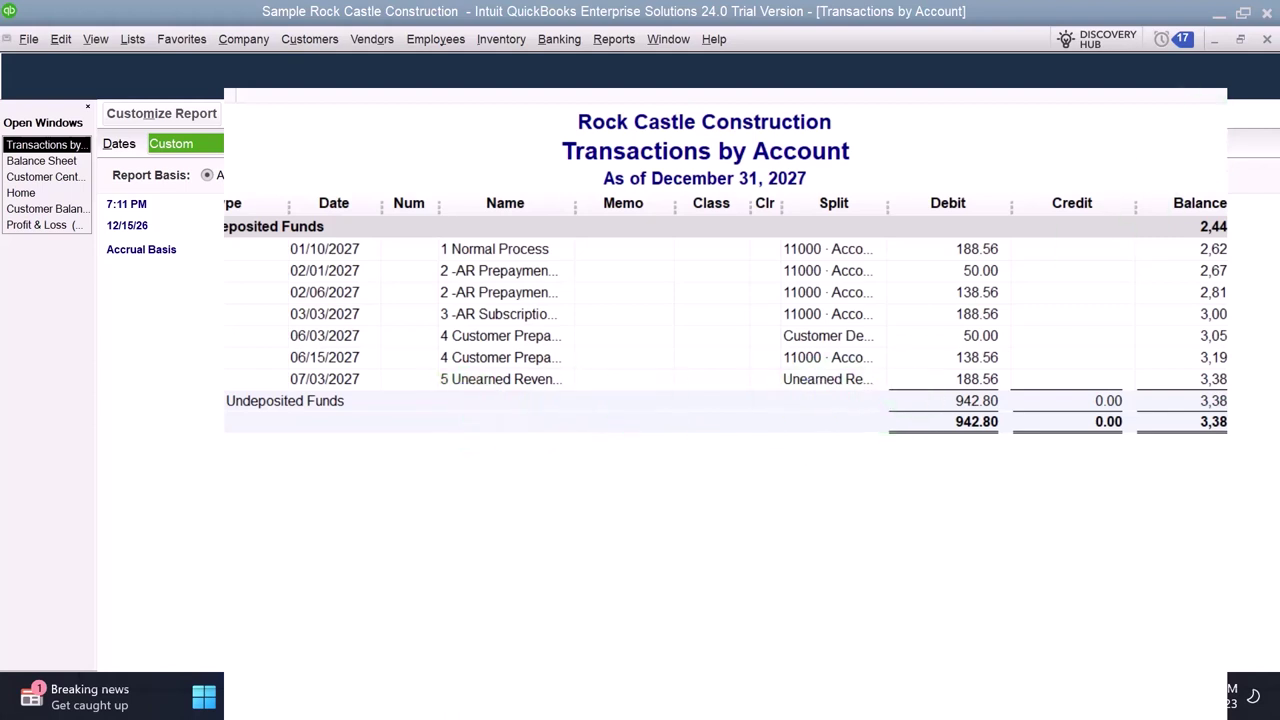
pyautogui.click(1266, 41)
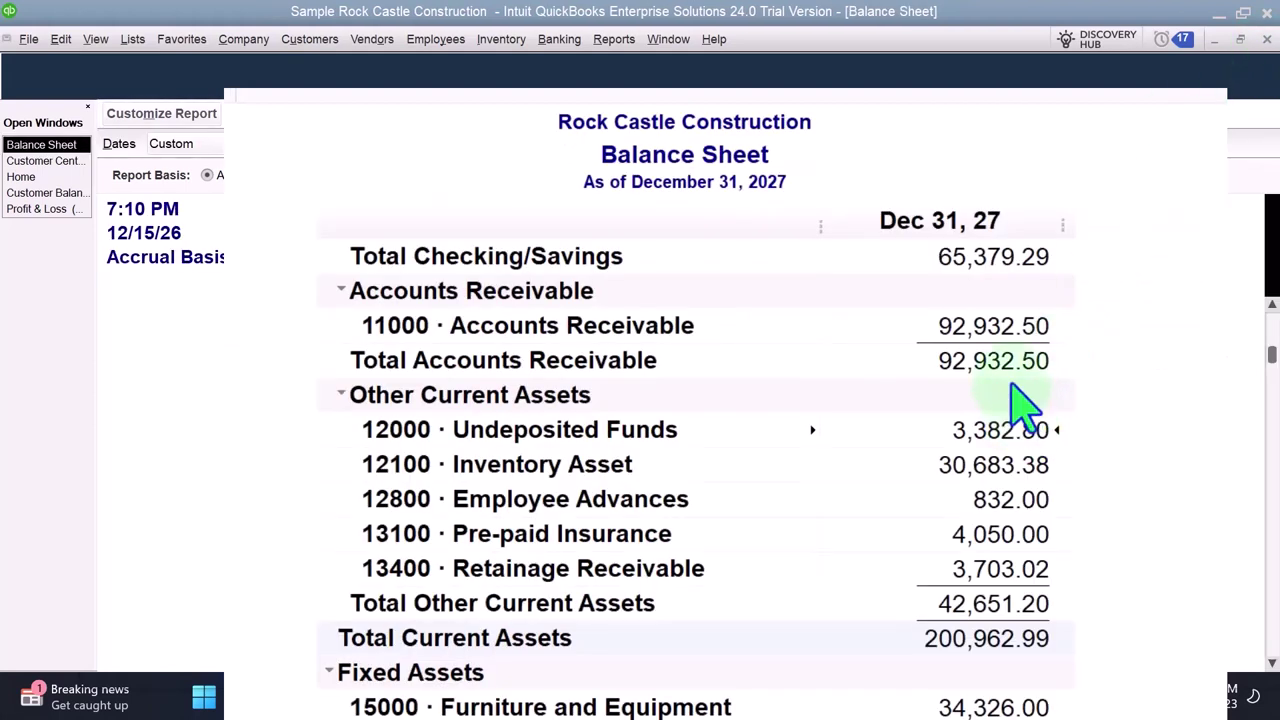
# Review the transactions behind the Balance Sheet's Unearned Revenue balance, including the source payment dated 07/03/2027.
pyautogui.scroll(-1, 1010, 325)
pyautogui.scroll(-9, 1010, 325)
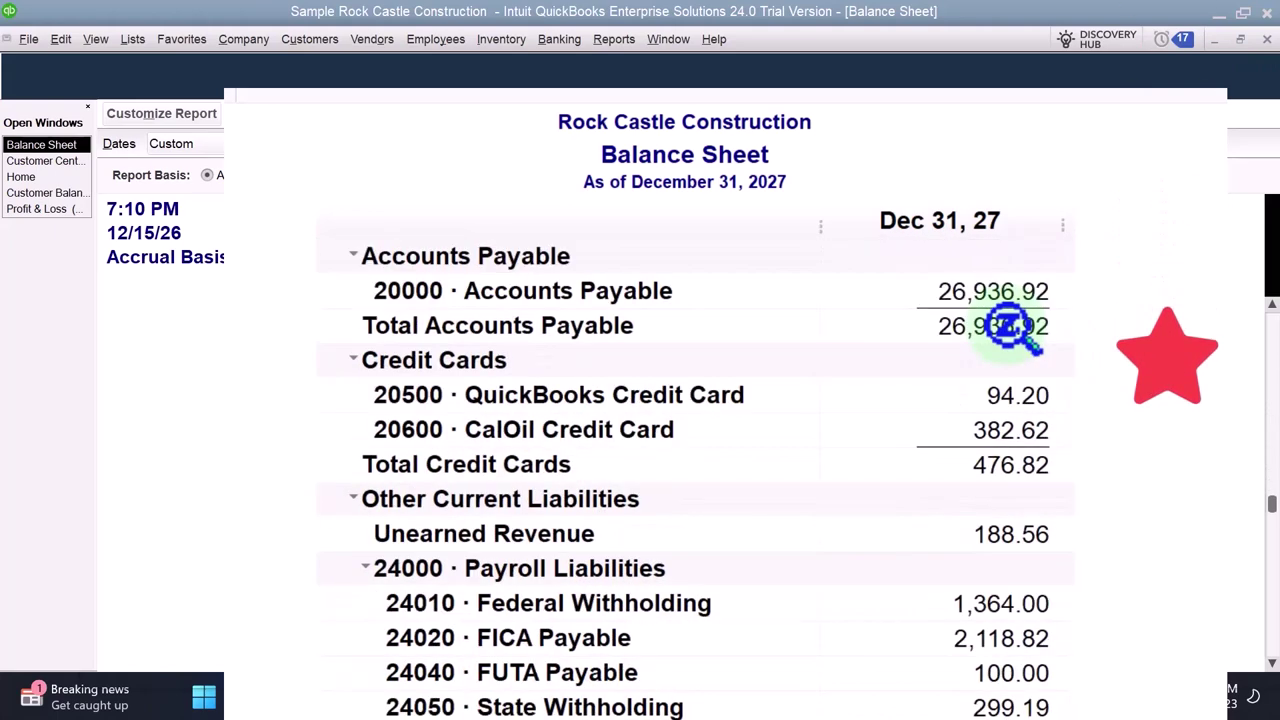
pyautogui.scroll(-6, 1014, 329)
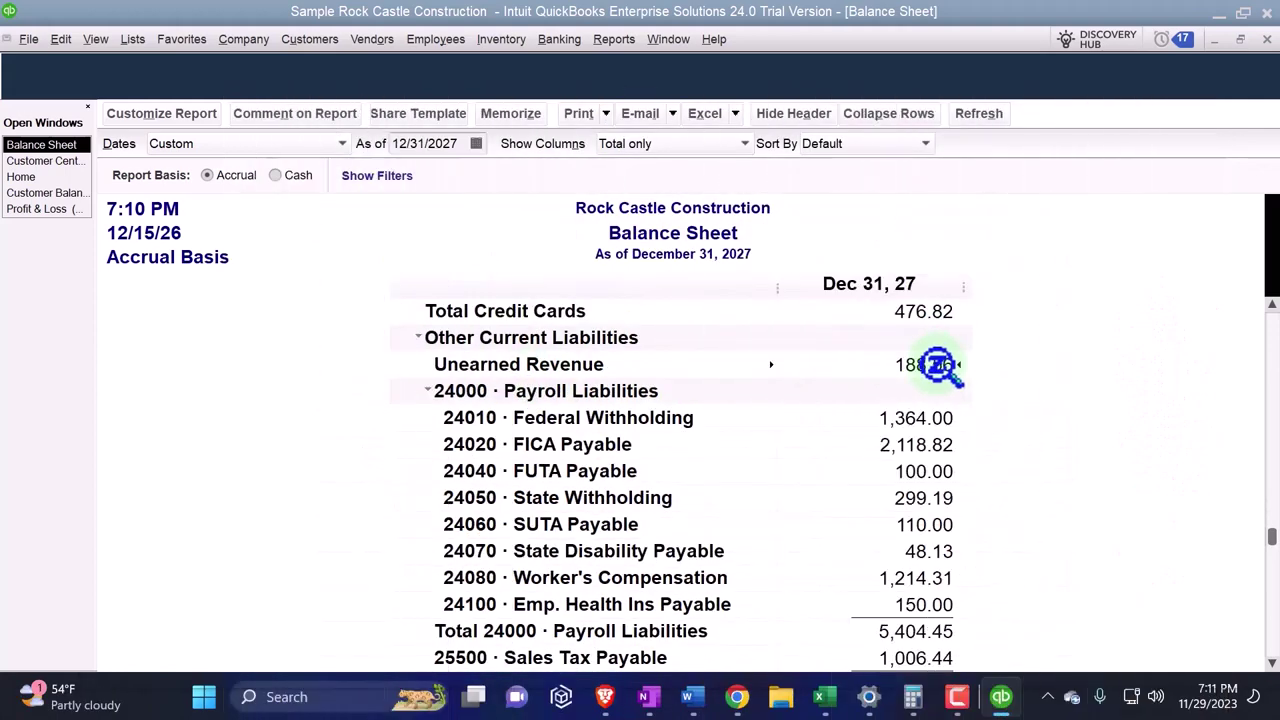
pyautogui.doubleClick(935, 366)
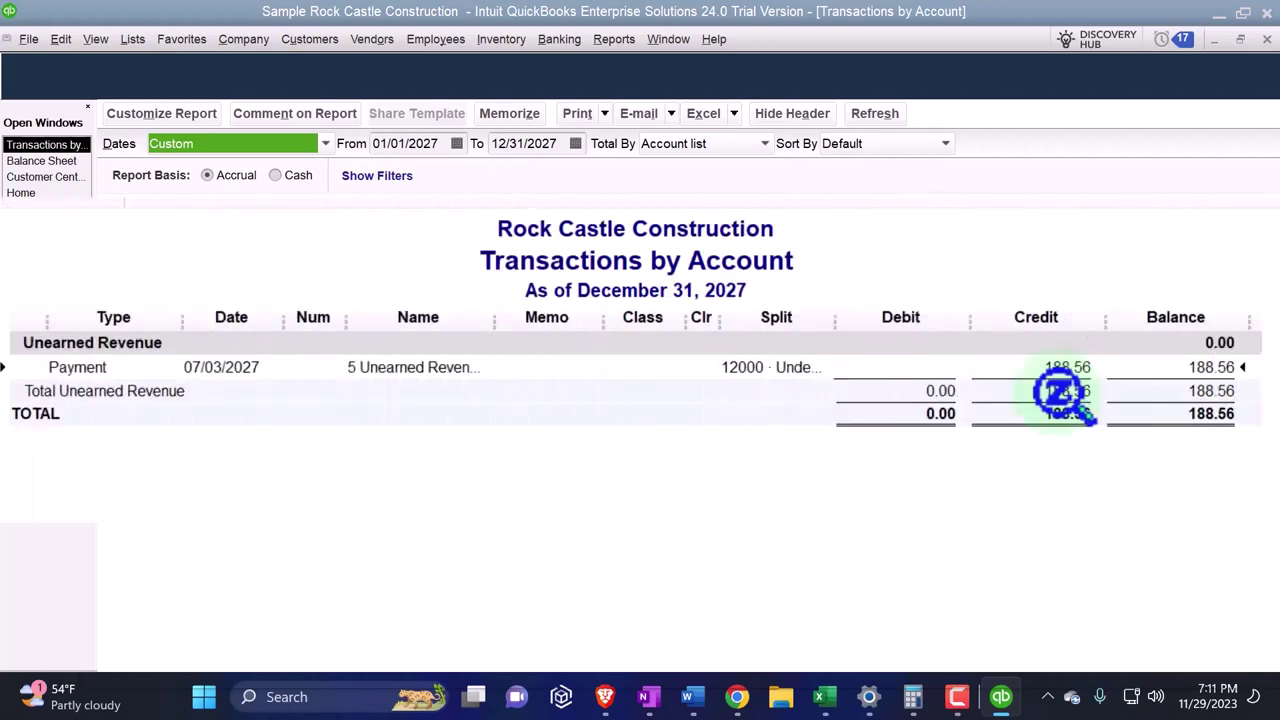
pyautogui.doubleClick(1062, 368)
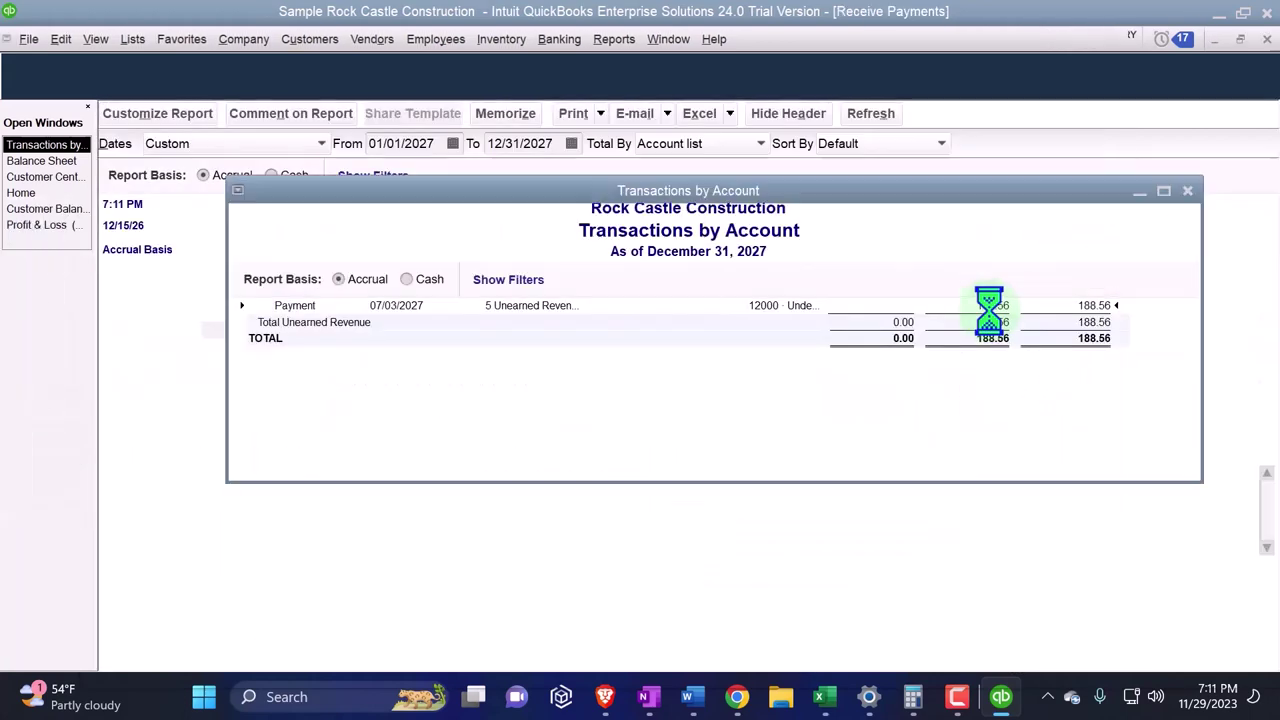
pyautogui.click(1265, 39)
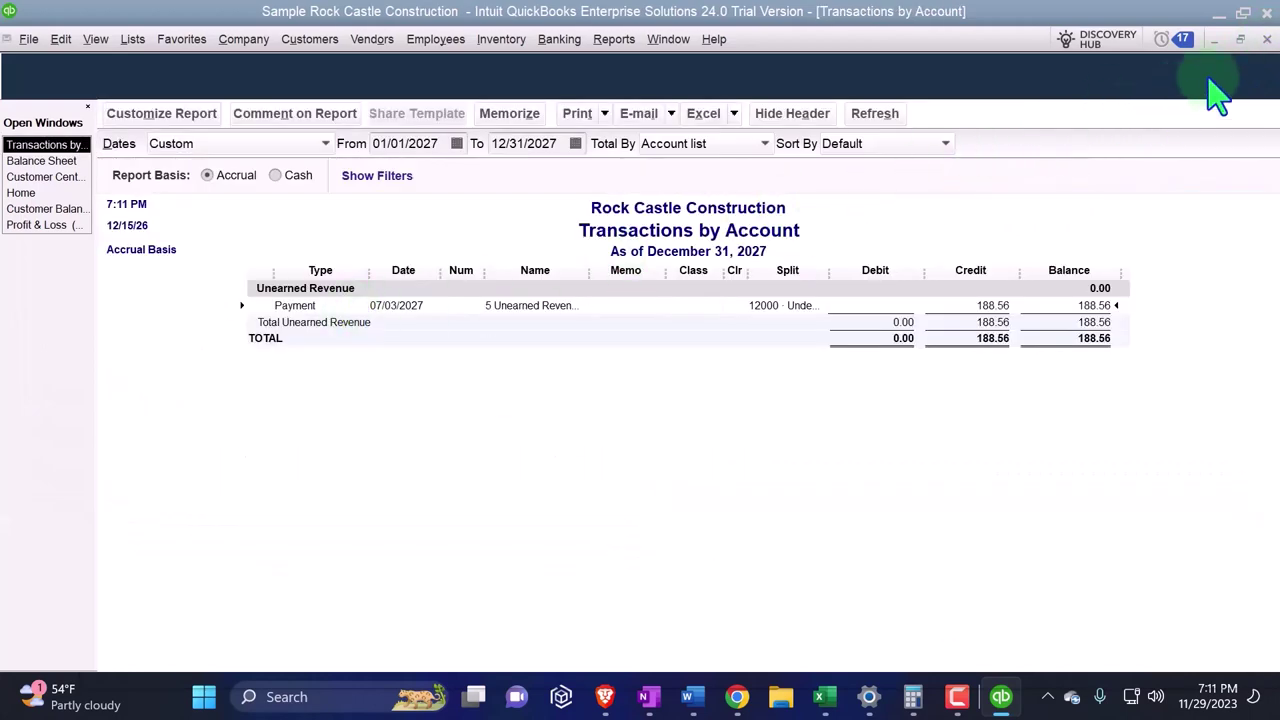
pyautogui.click(1266, 40)
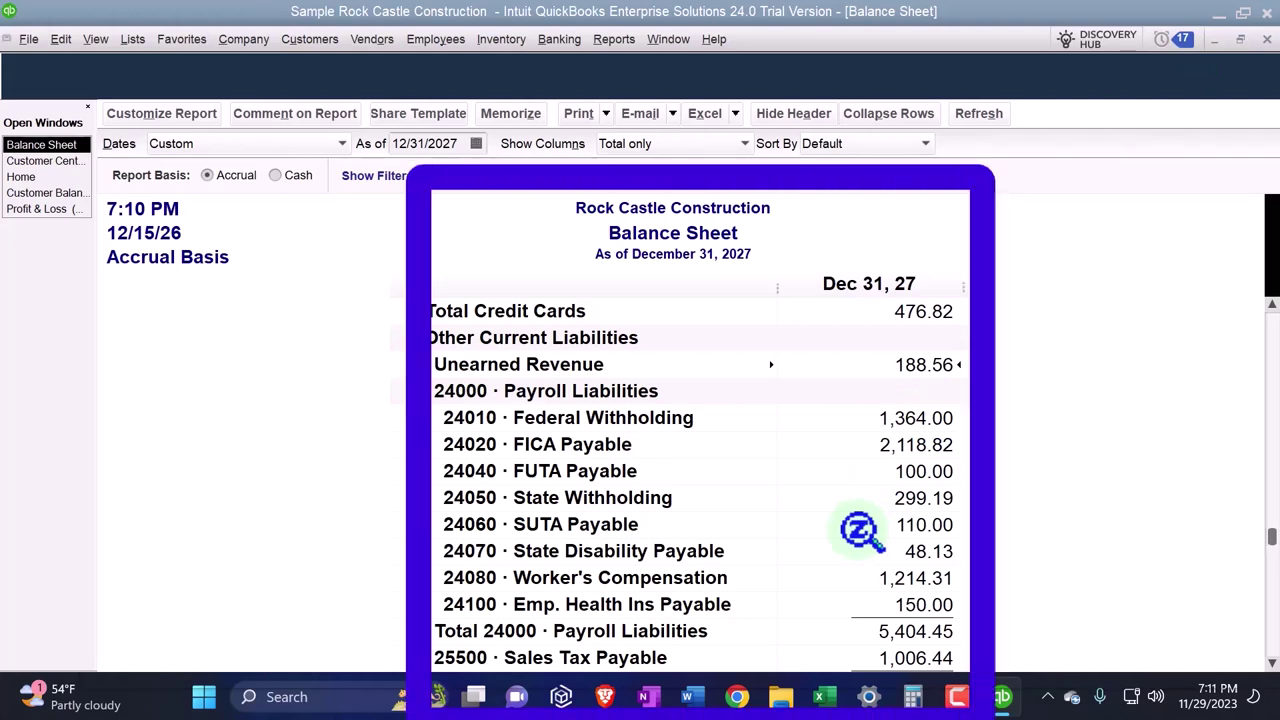
# Check Accounts Receivable on the Balance Sheet and examine the per-customer transactions in the Customer Balance Detail report.
pyautogui.scroll(10, 858, 530)
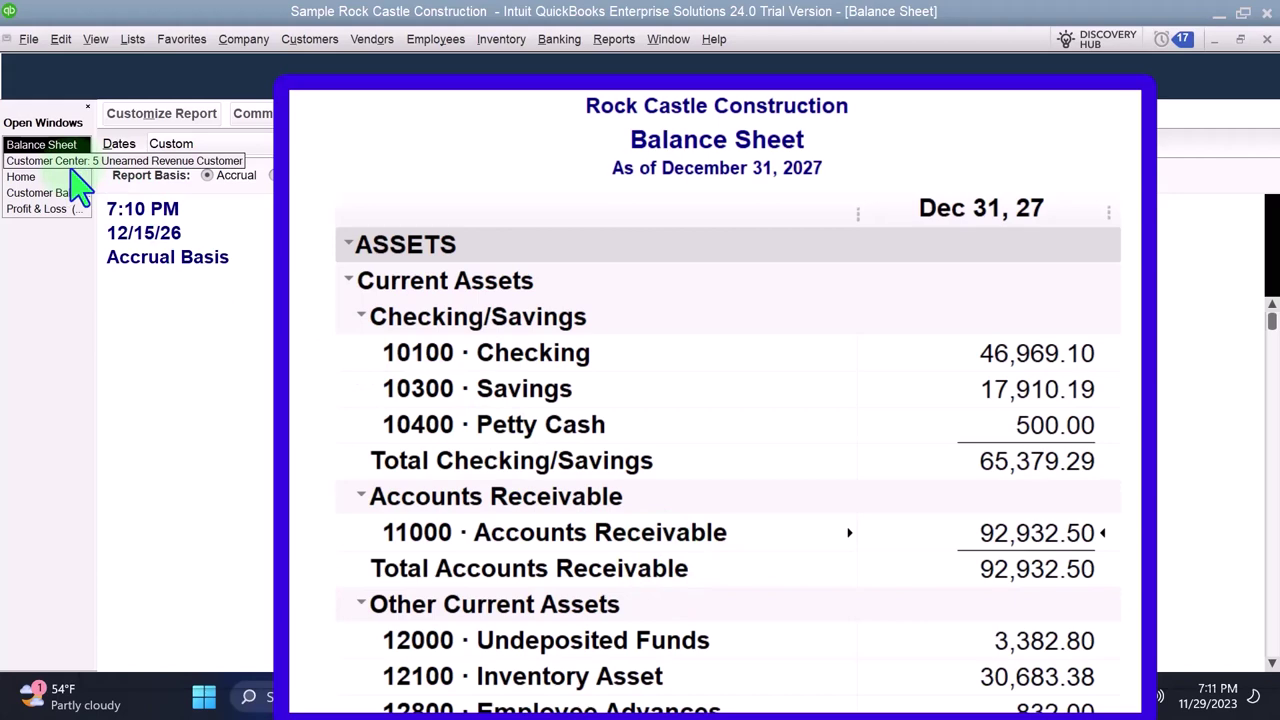
pyautogui.click(45, 192)
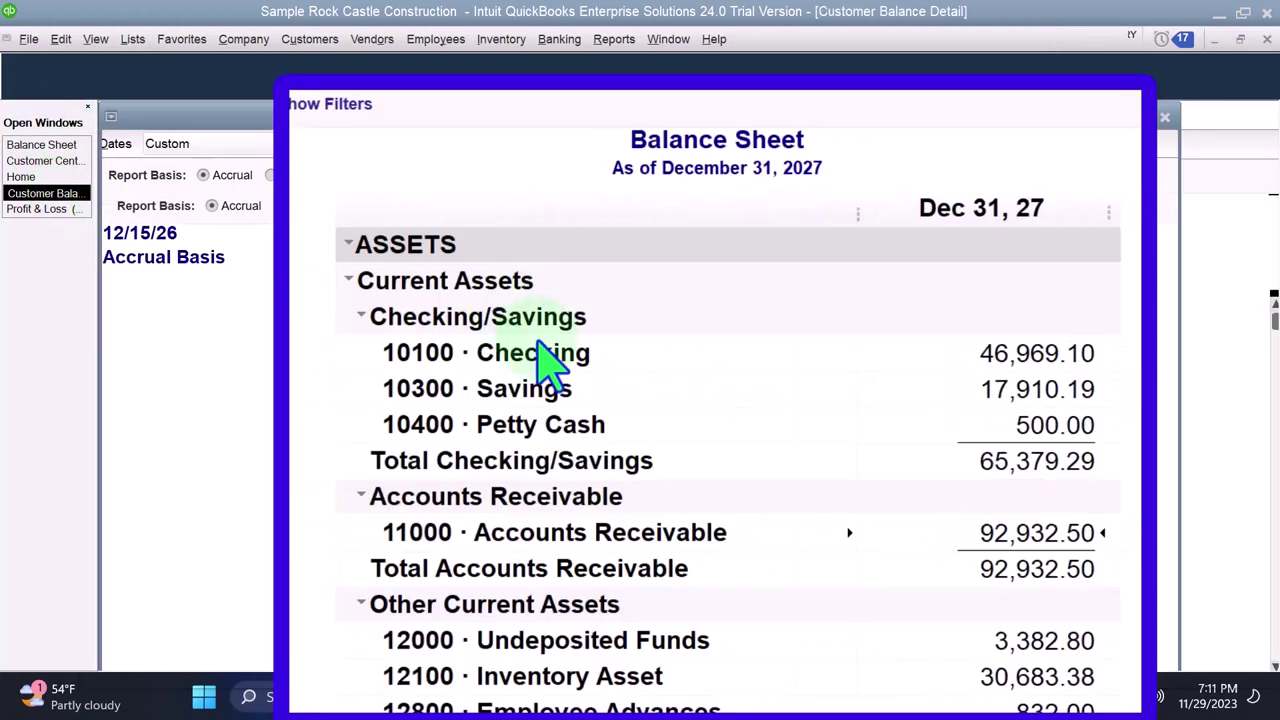
pyautogui.scroll(1, 640, 495)
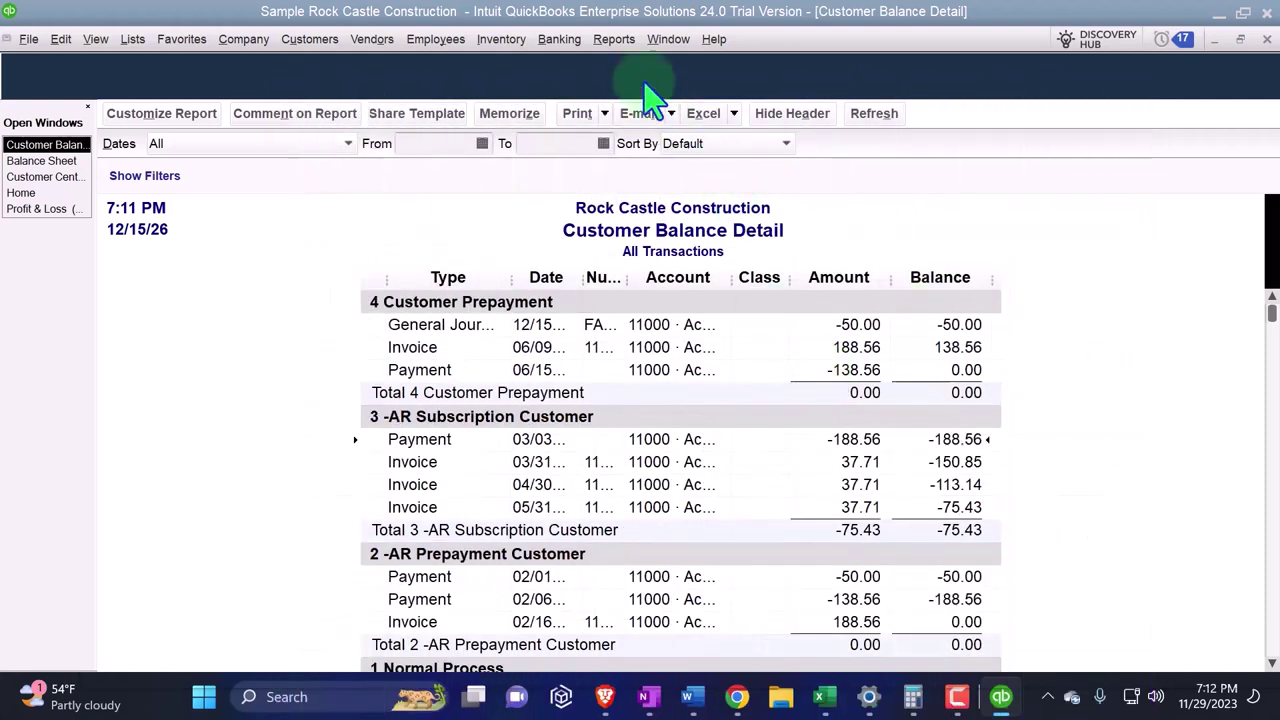
# Run the Open Prepayments by Customer report to examine the customer's open prepayment balance.
pyautogui.click(615, 42)
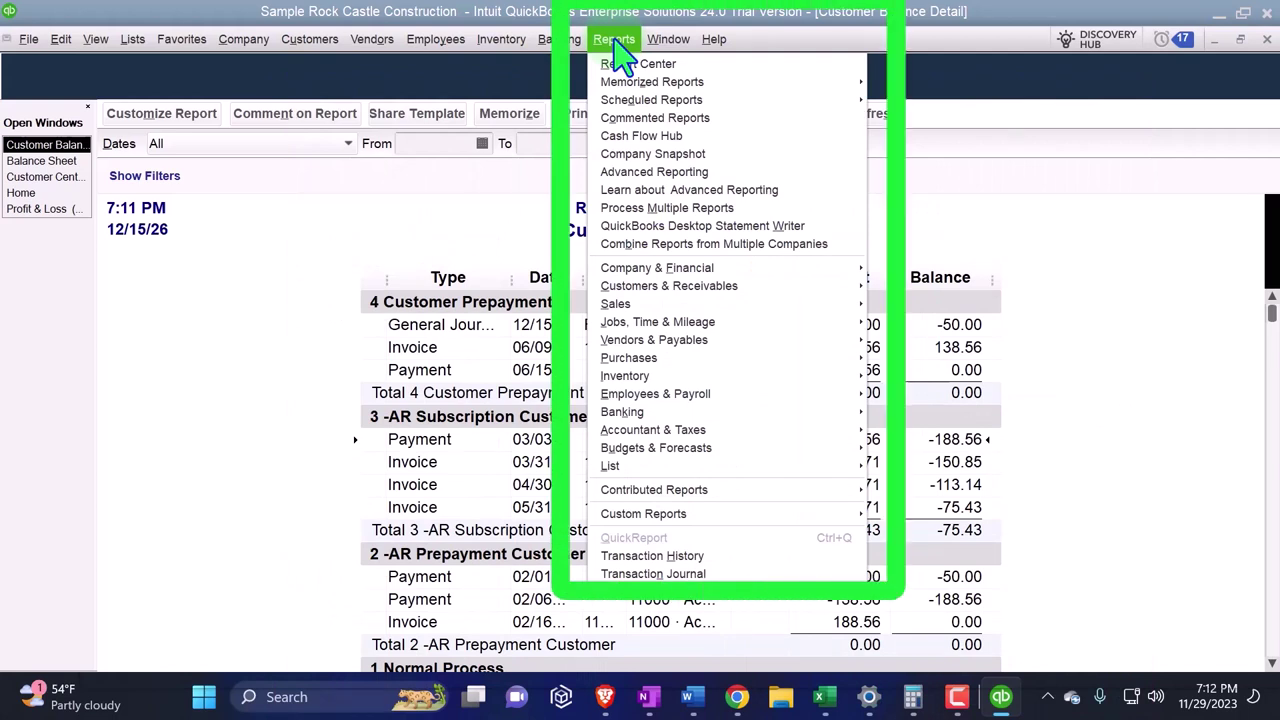
pyautogui.moveTo(651, 284)
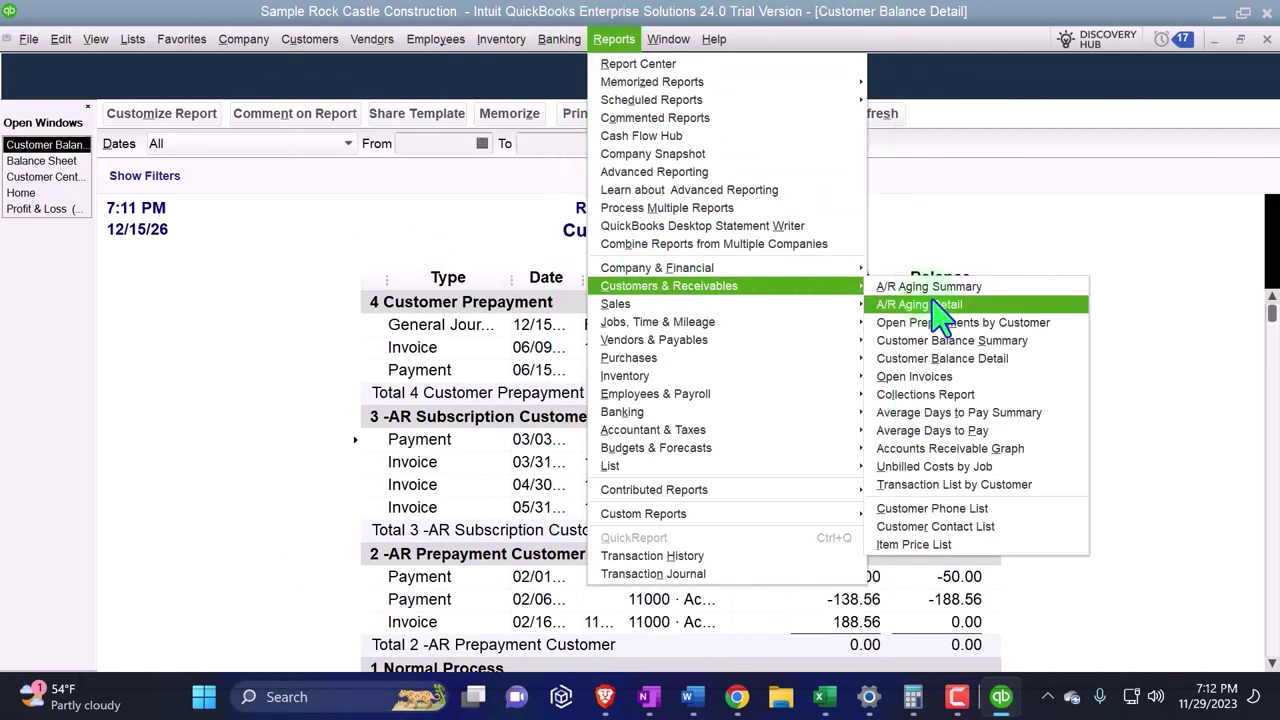
pyautogui.click(1008, 326)
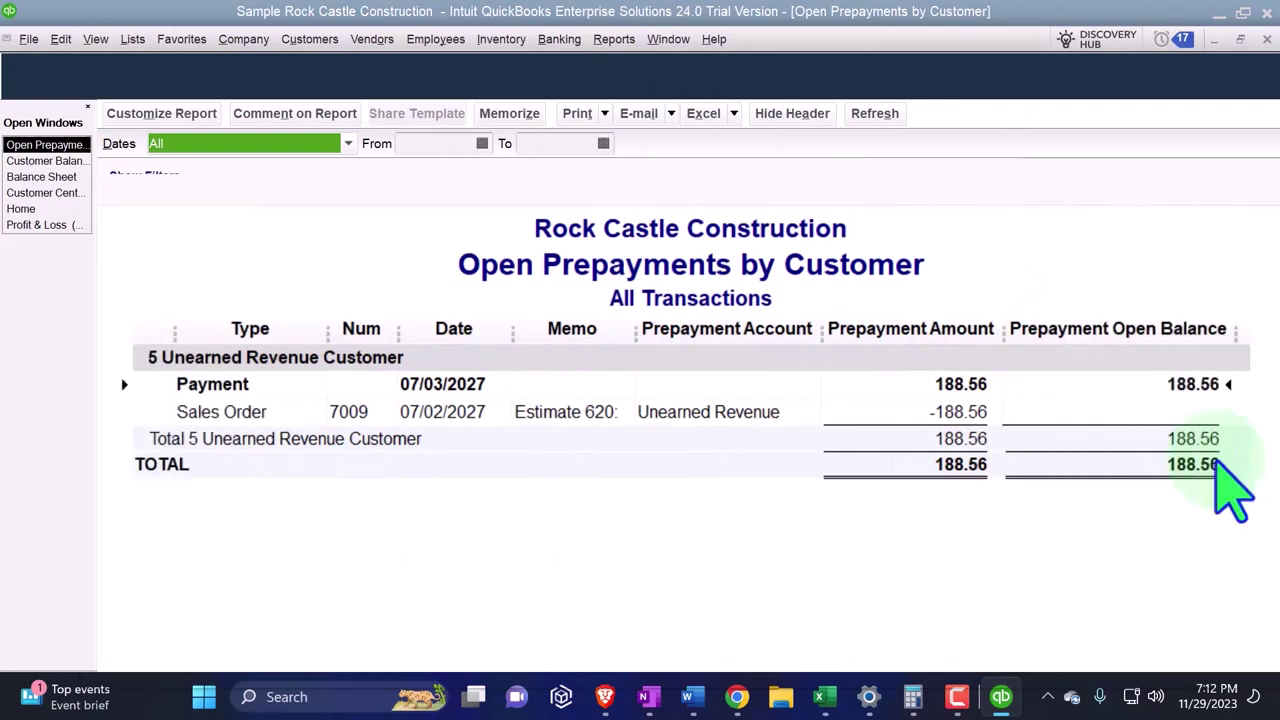
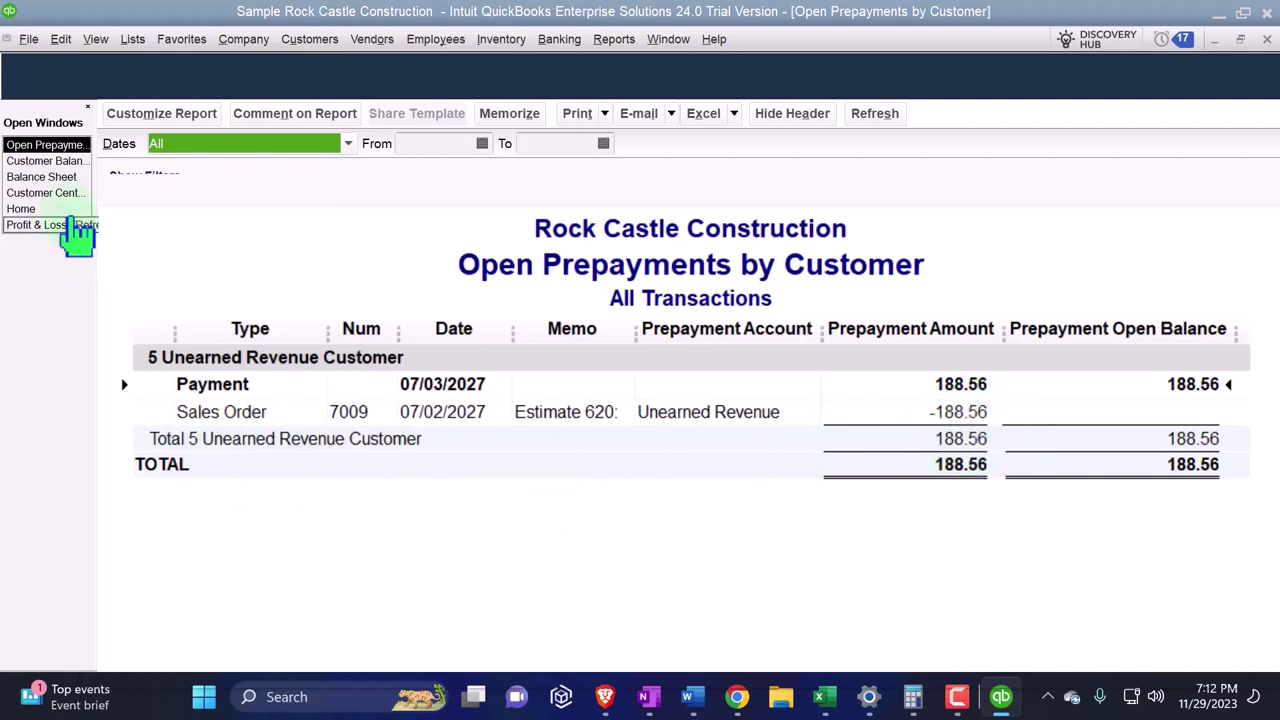
# Return to the Customer Center and review the estimate, sales order and payment of 5 Unearned Revenue Customer.
pyautogui.click(50, 163)
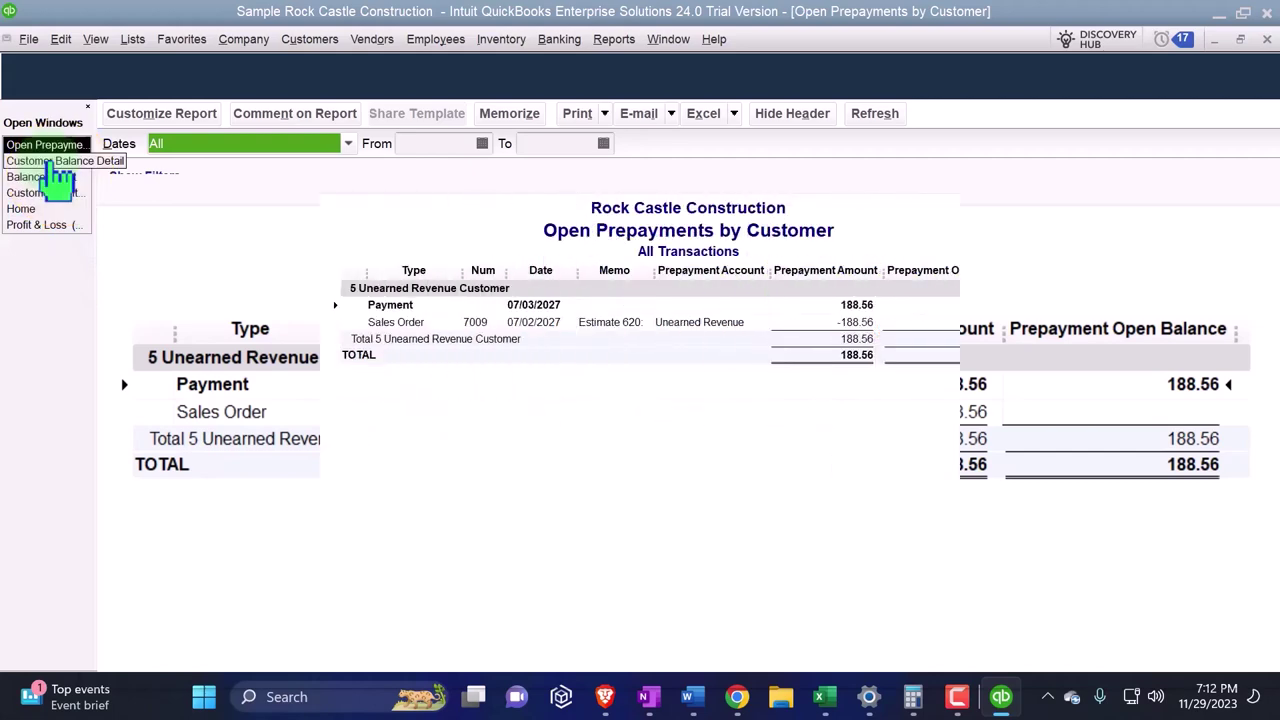
pyautogui.click(40, 192)
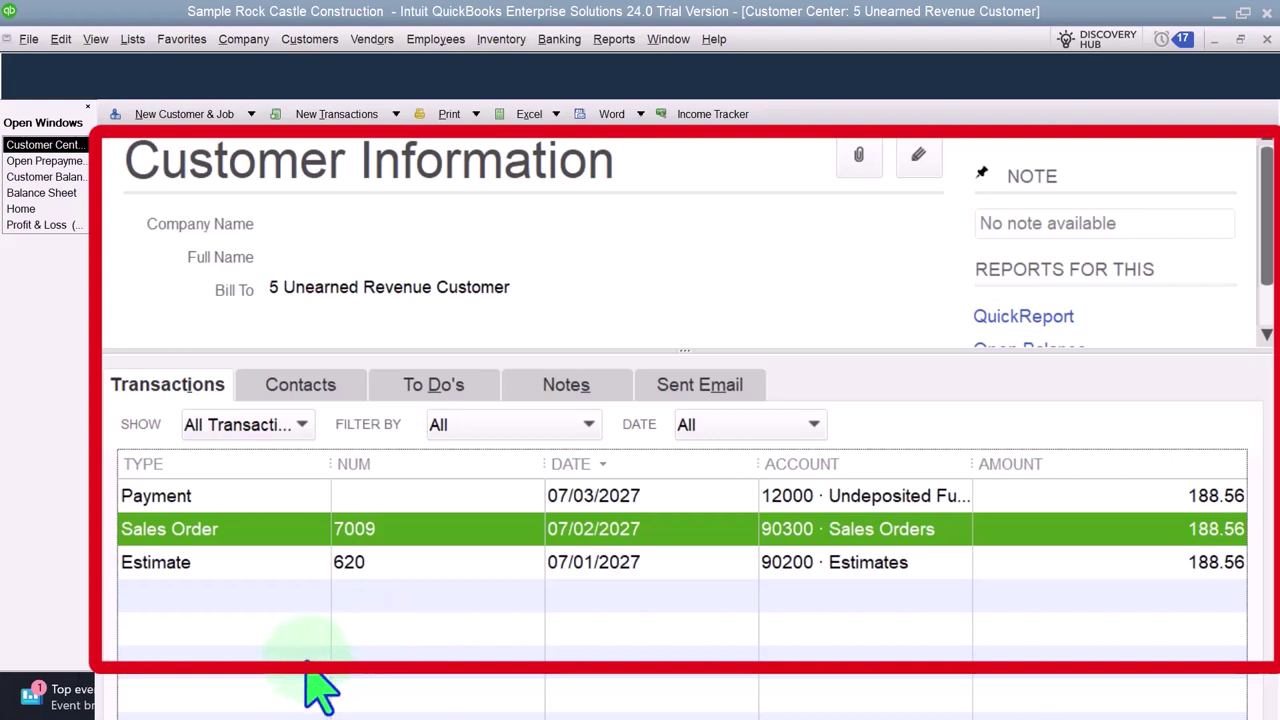
pyautogui.click(216, 566)
pyautogui.click(214, 530)
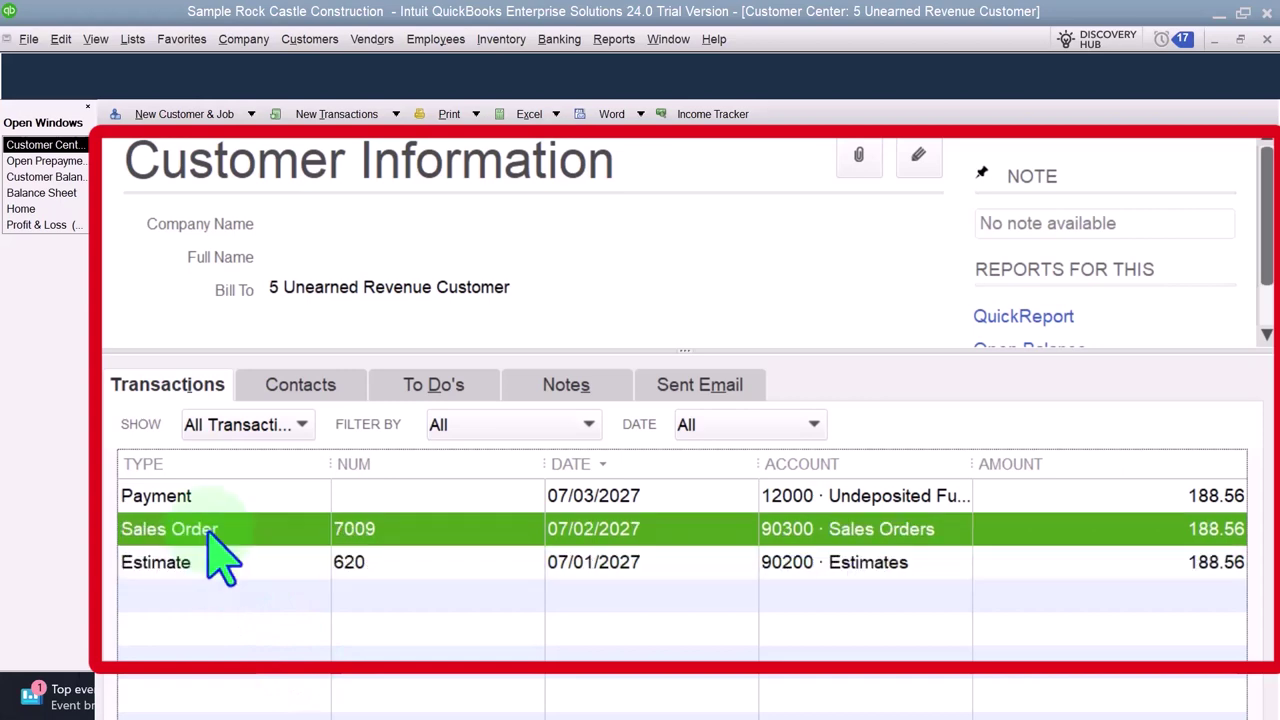
pyautogui.click(206, 498)
pyautogui.click(205, 496)
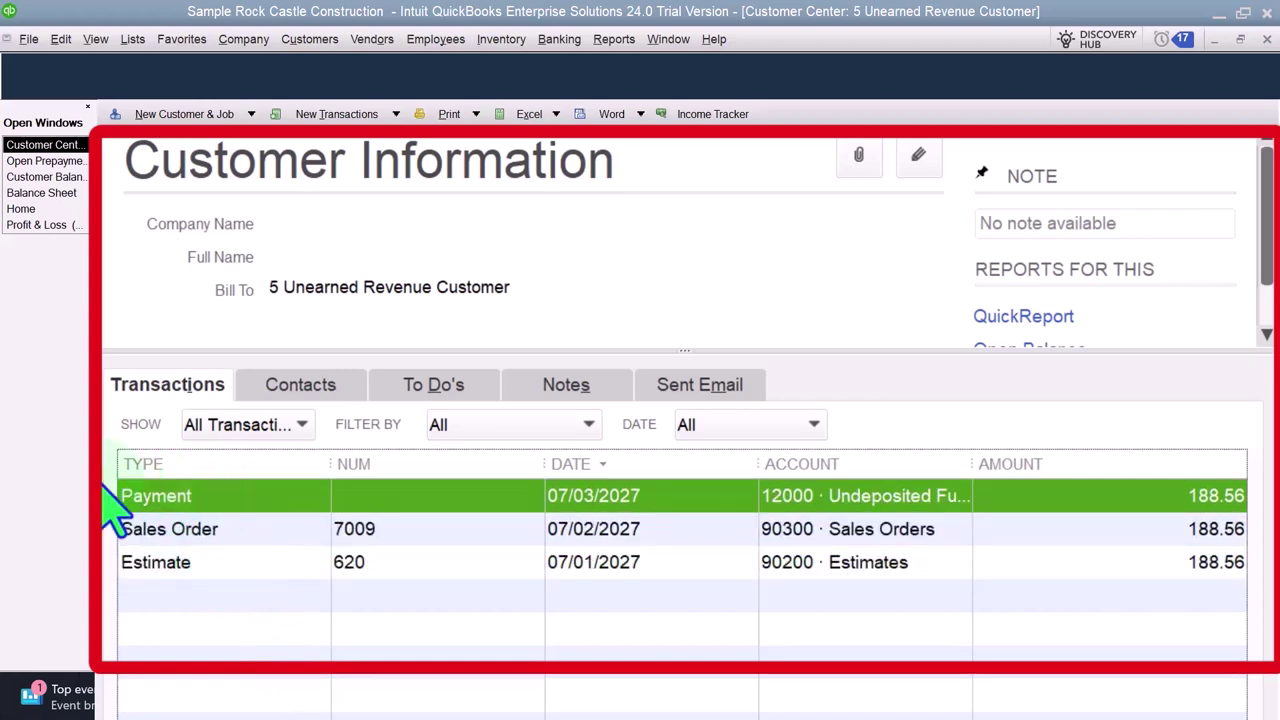
# Display the 3 -AR Subscription Customer and go through its estimate, sales order and payment for comparison.
pyautogui.press('Up')
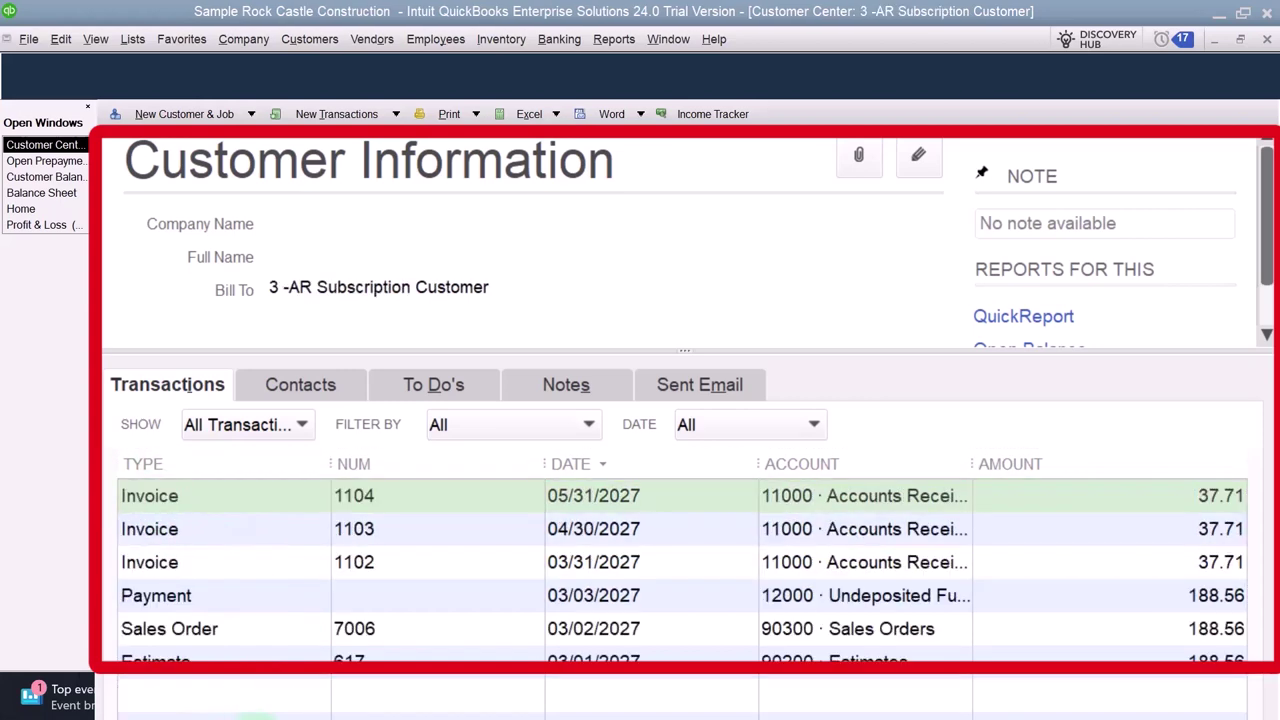
pyautogui.click(197, 666)
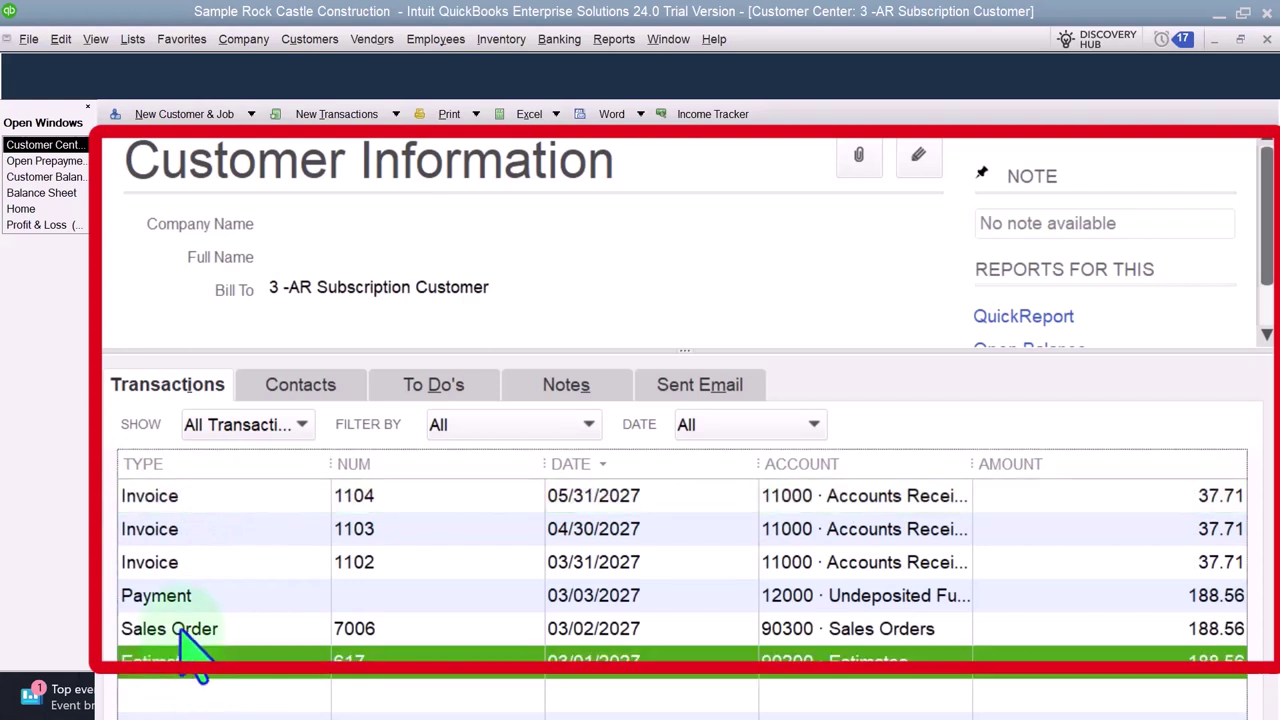
pyautogui.click(185, 627)
pyautogui.click(185, 597)
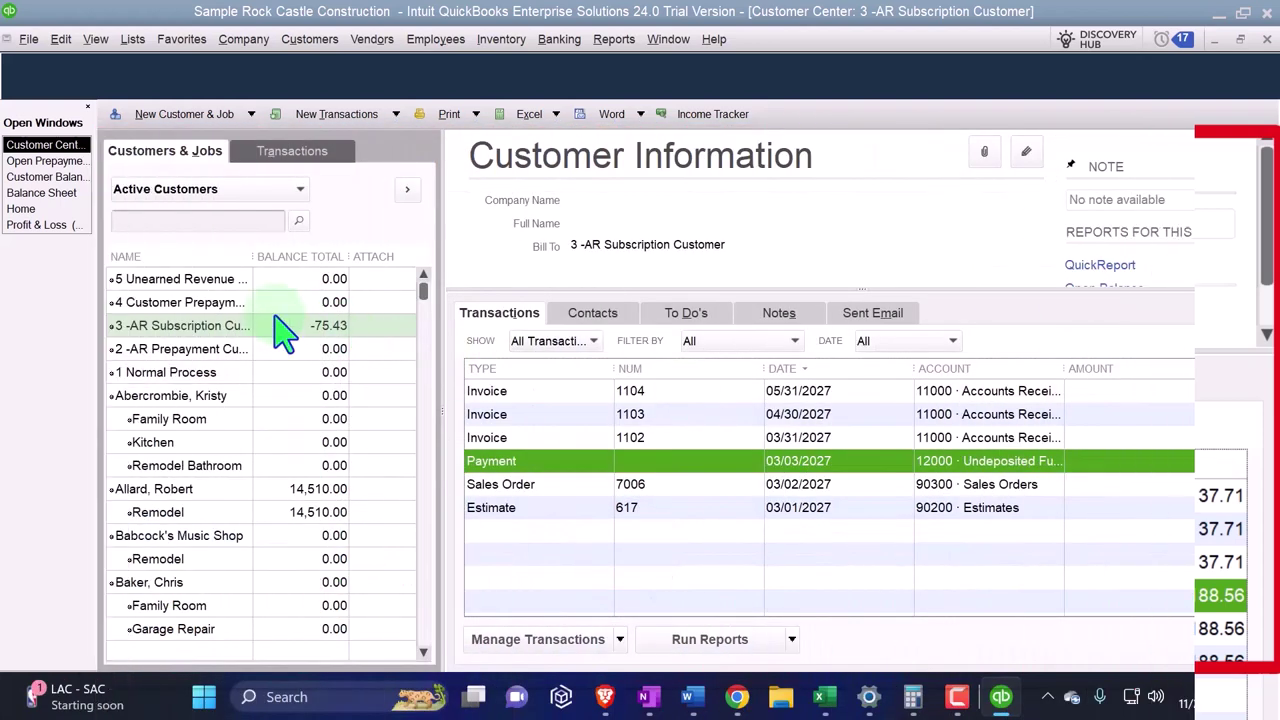
# Compare the transaction lists of 4 Customer Prepayment and 5 Unearned Revenue Customer in the Customer Center.
pyautogui.click(197, 302)
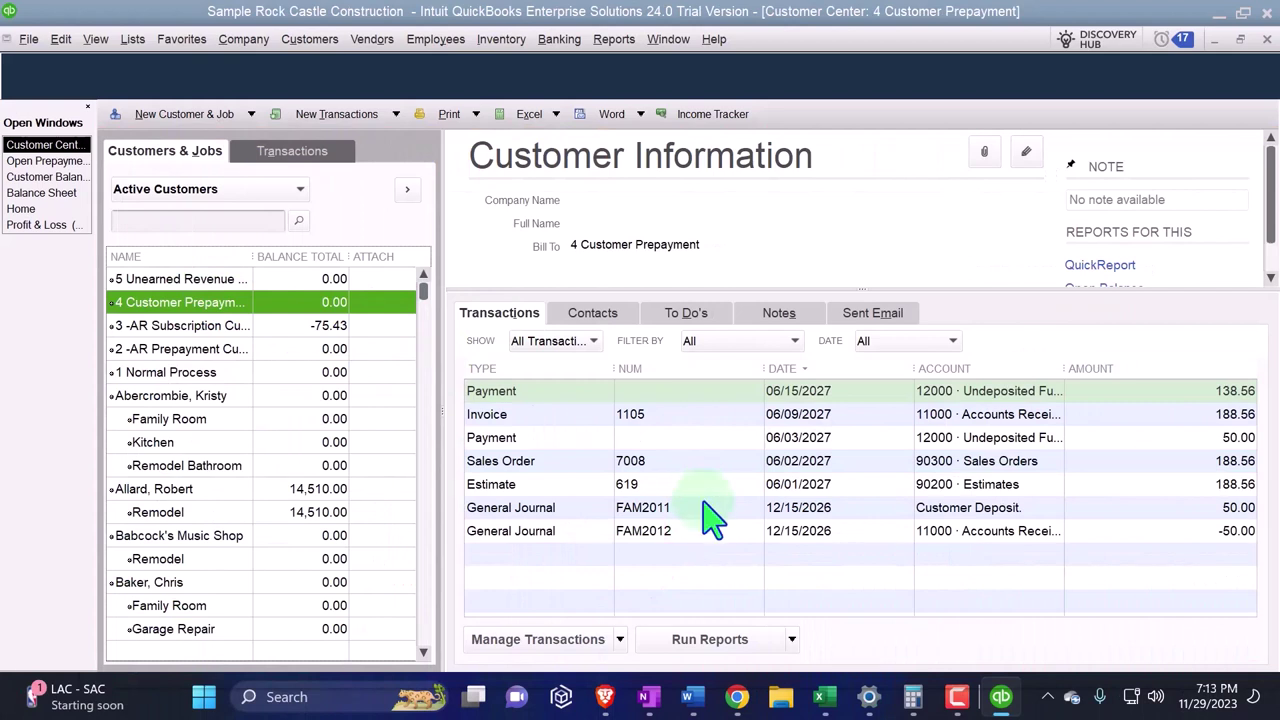
pyautogui.click(180, 279)
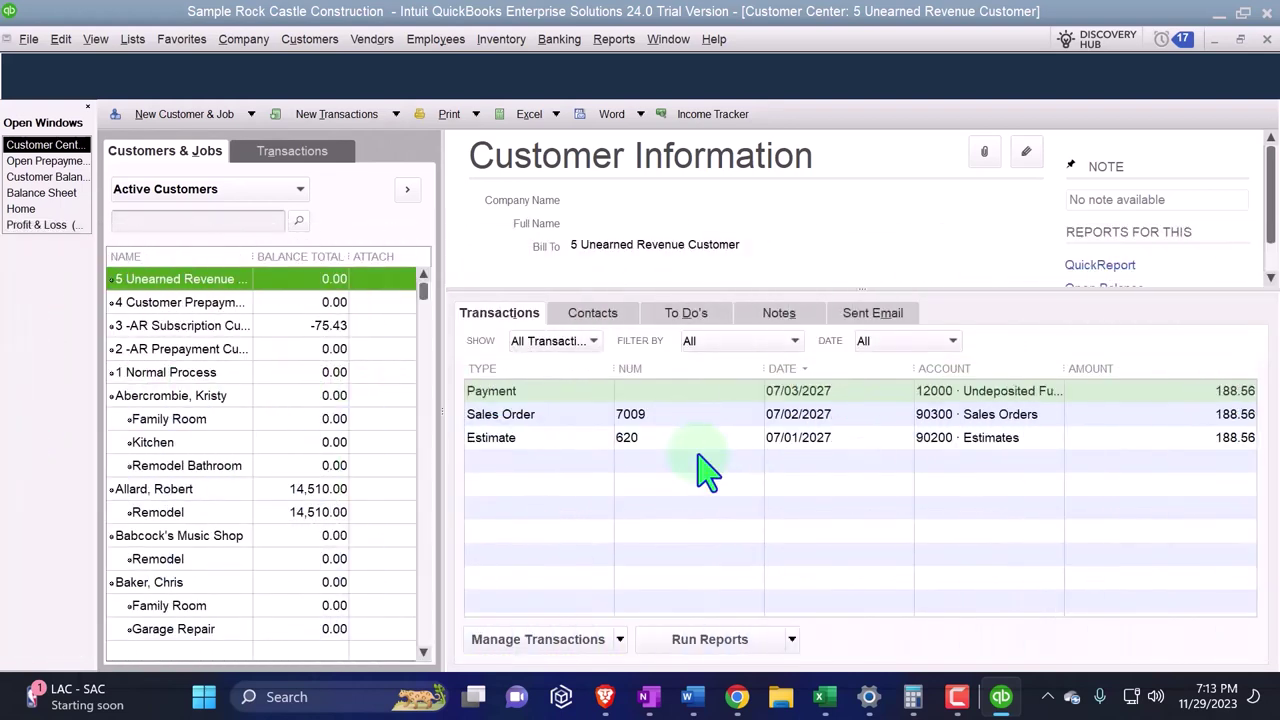
# Review the Balance Sheet from Accounts Receivable through the Unearned Revenue account under Other Current Liabilities.
pyautogui.click(50, 192)
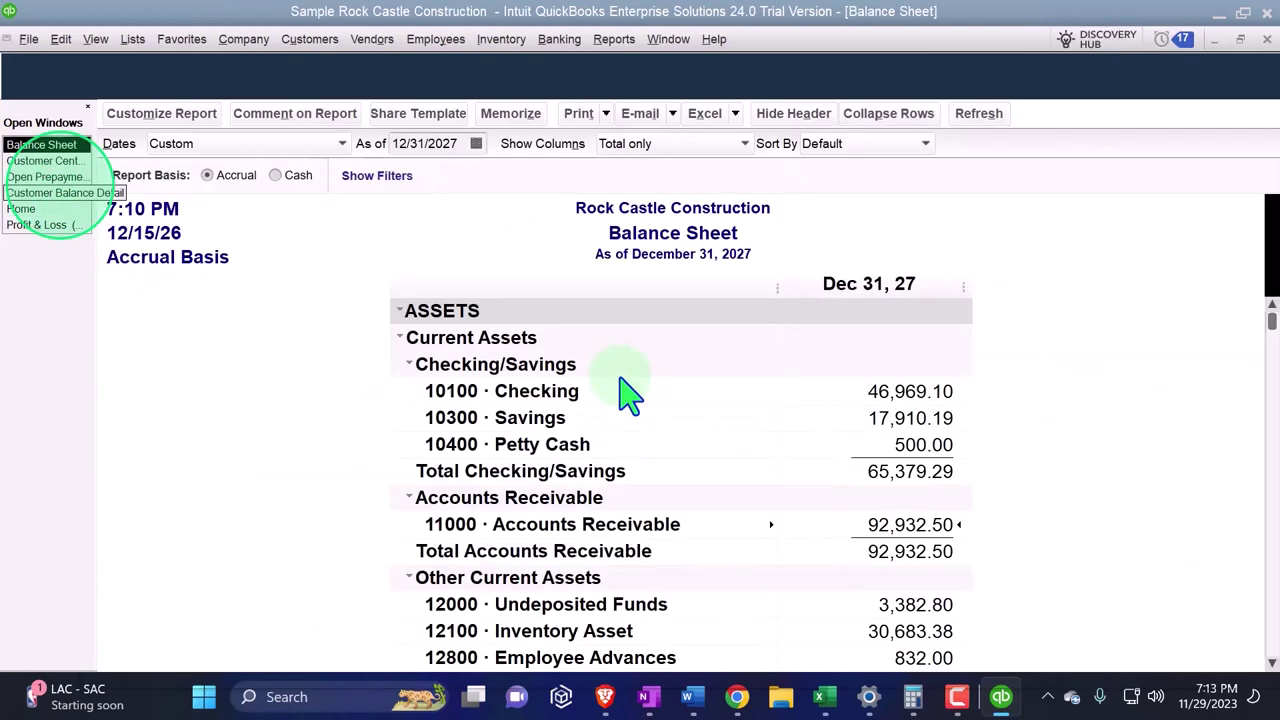
pyautogui.scroll(-1, 690, 445)
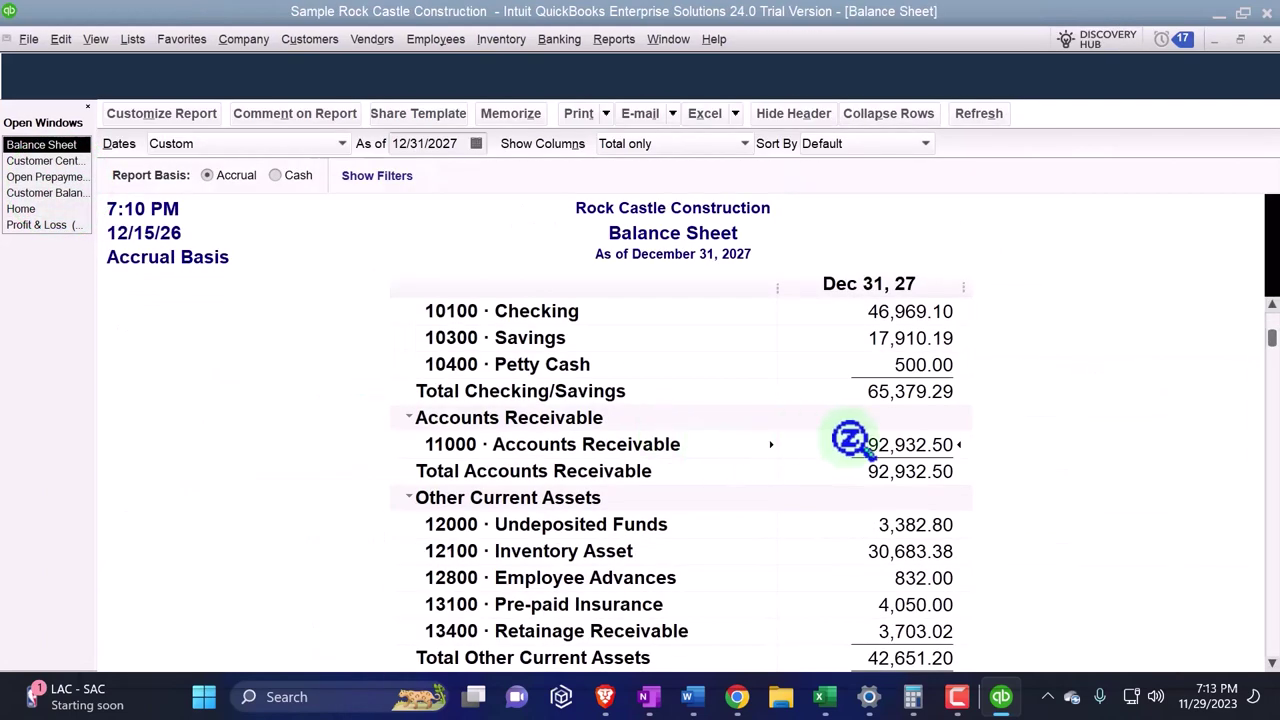
pyautogui.scroll(-1, 850, 440)
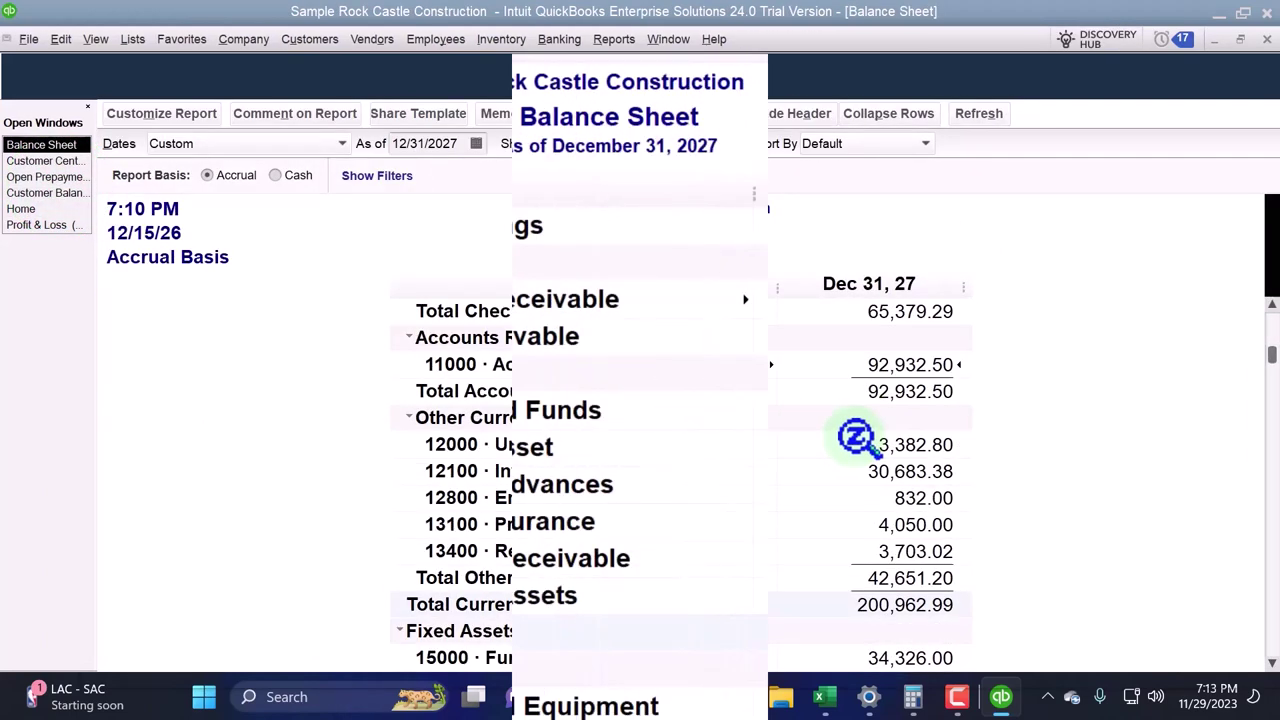
pyautogui.scroll(-4, 858, 437)
pyautogui.scroll(-5, 865, 400)
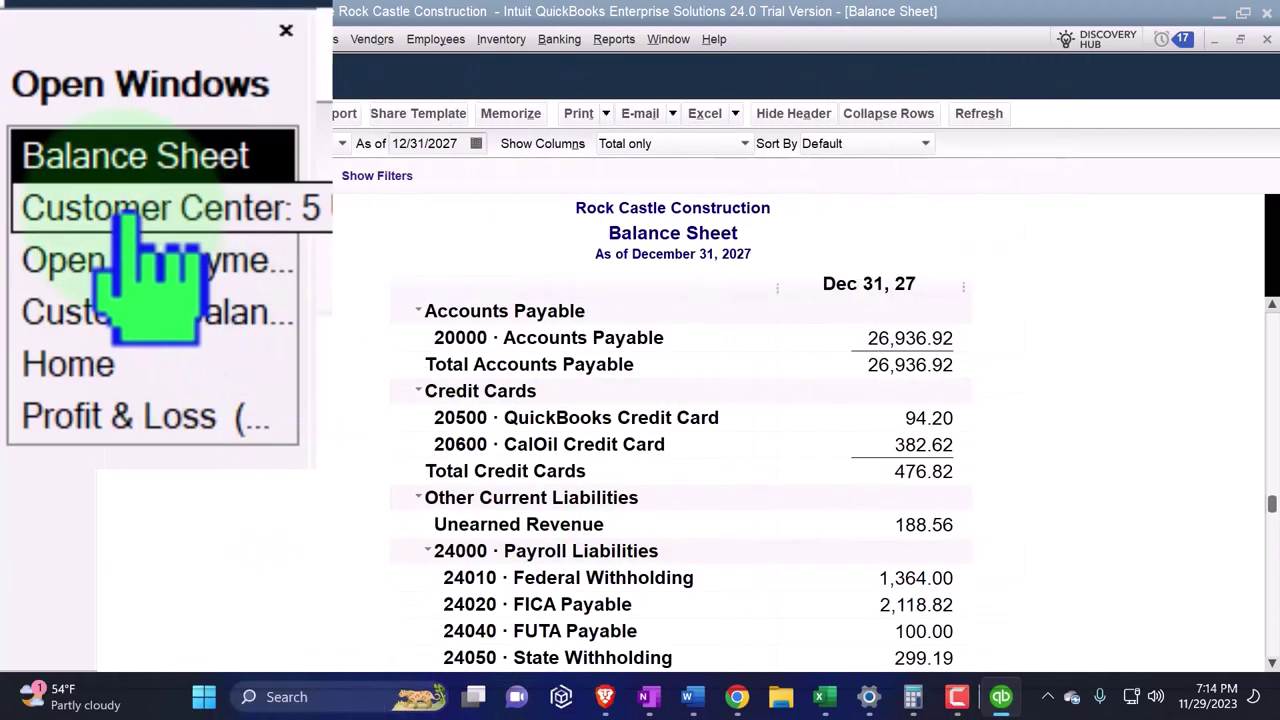
# Revisit the transactions of 5 Unearned Revenue Customer and the Receive Payments stage of the Home page workflow.
pyautogui.click(45, 161)
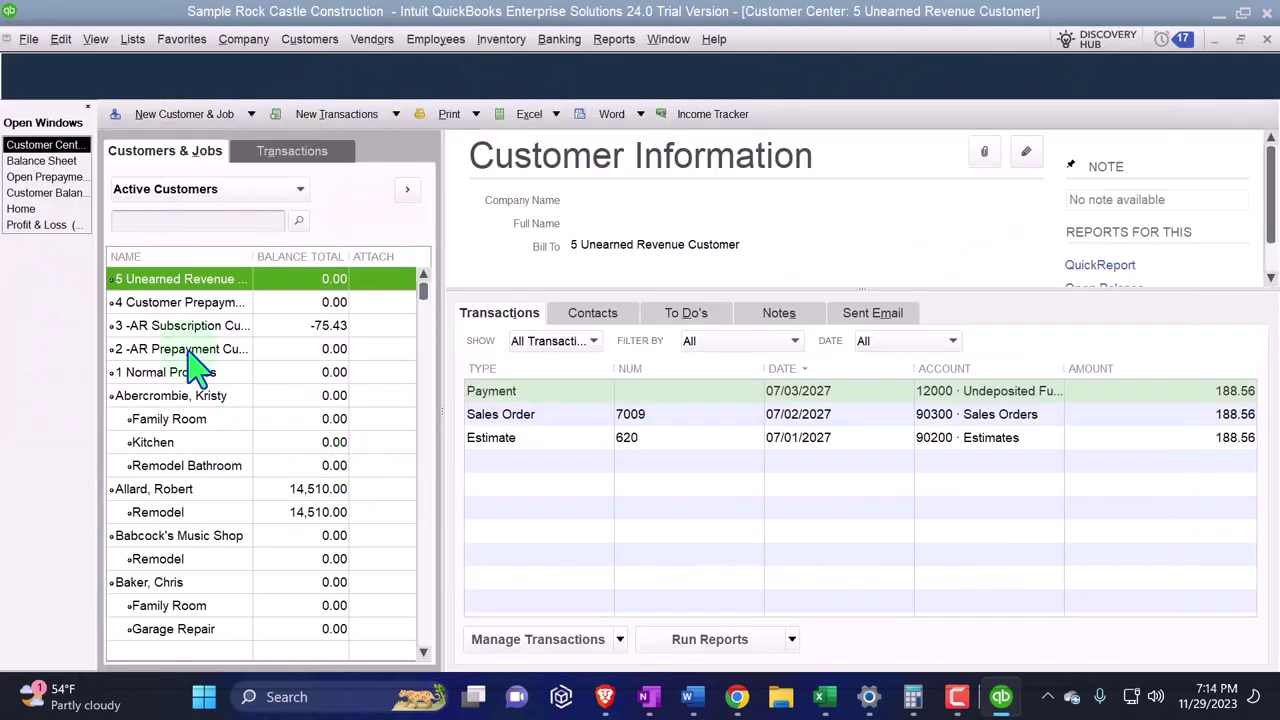
pyautogui.click(40, 209)
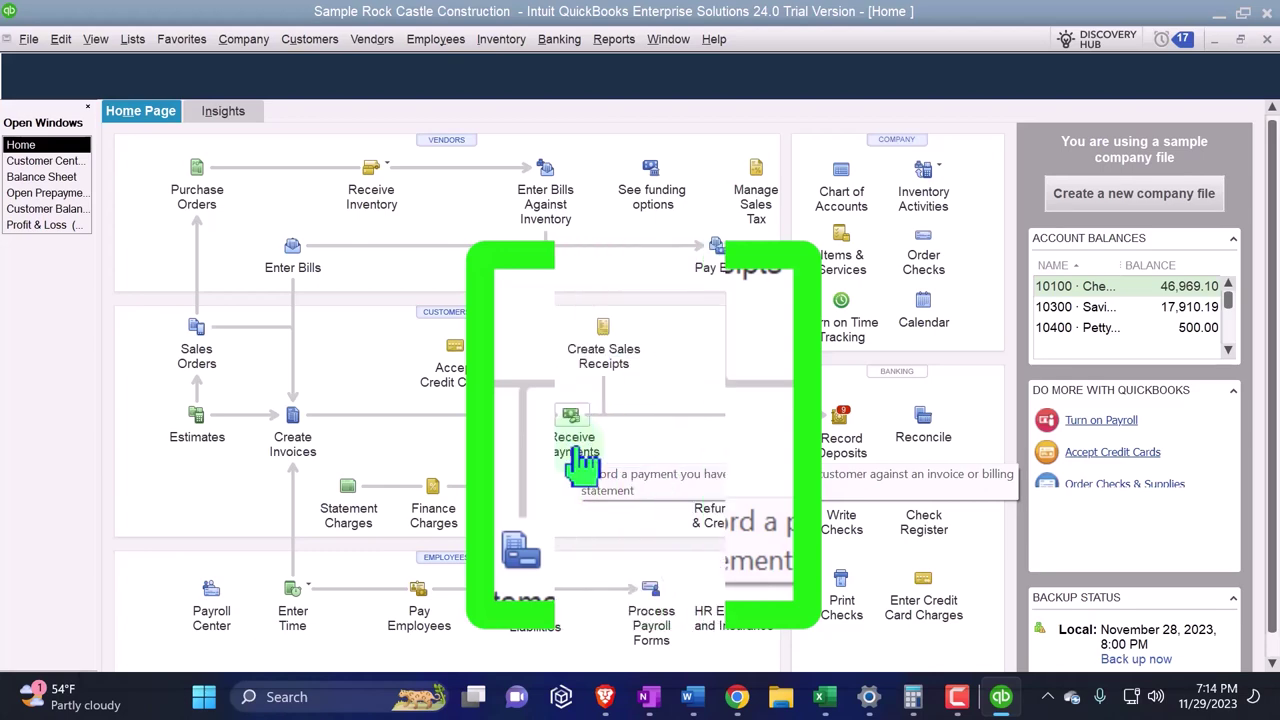
# Return to the Balance Sheet and examine its liabilities and equity, the Unearned Revenue account and the current assets.
pyautogui.click(50, 178)
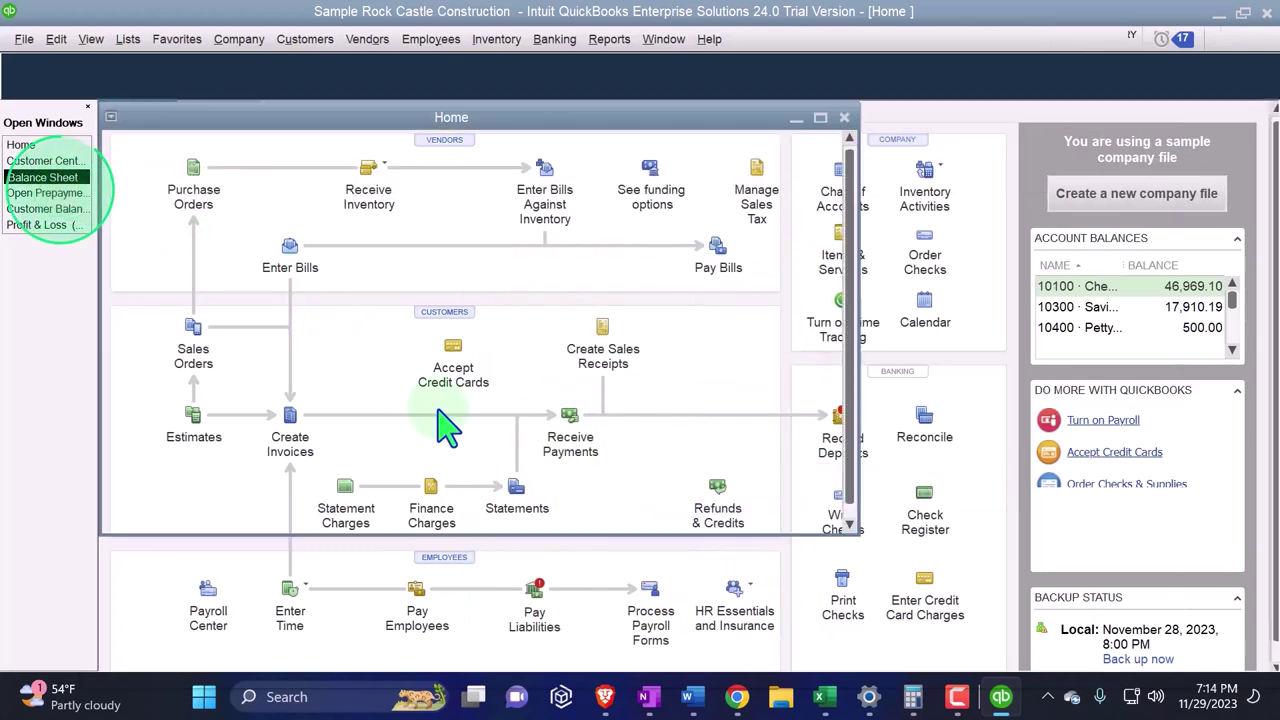
pyautogui.scroll(-2, 514, 490)
pyautogui.scroll(-5, 448, 395)
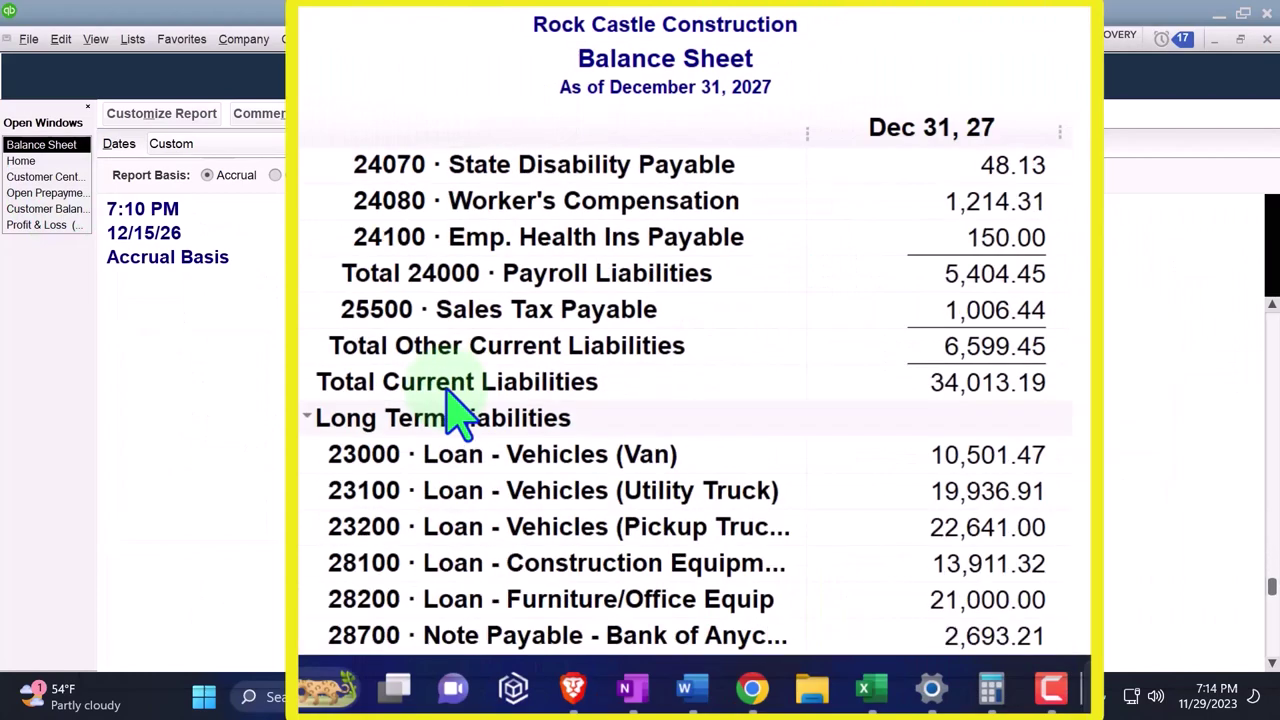
pyautogui.scroll(-1, 520, 440)
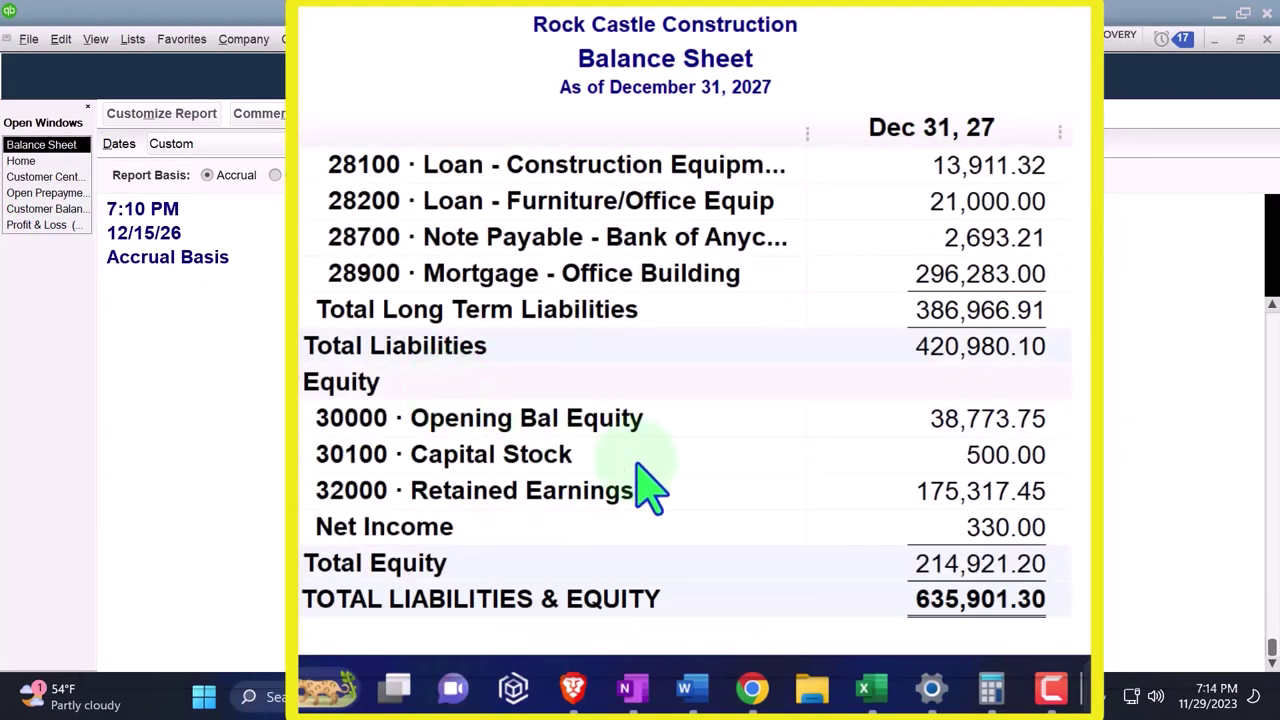
pyautogui.scroll(3, 645, 485)
pyautogui.scroll(3, 640, 465)
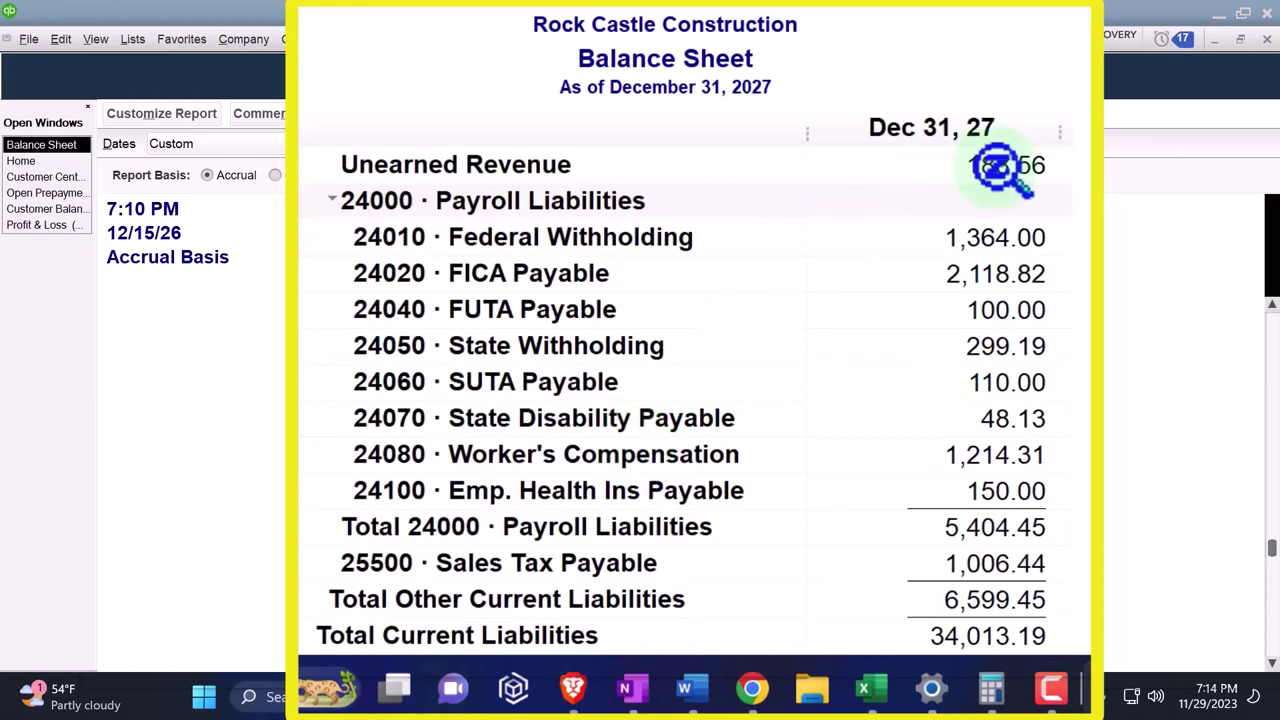
pyautogui.scroll(12, 1005, 315)
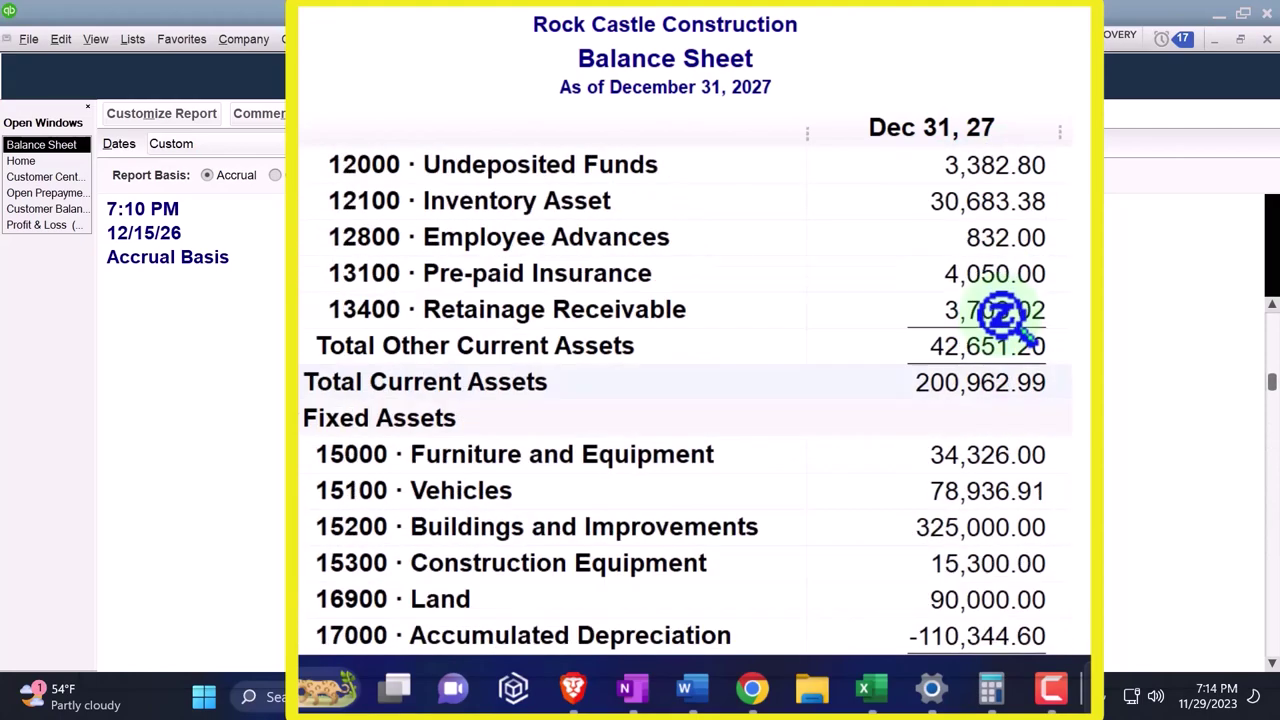
pyautogui.scroll(2, 1005, 315)
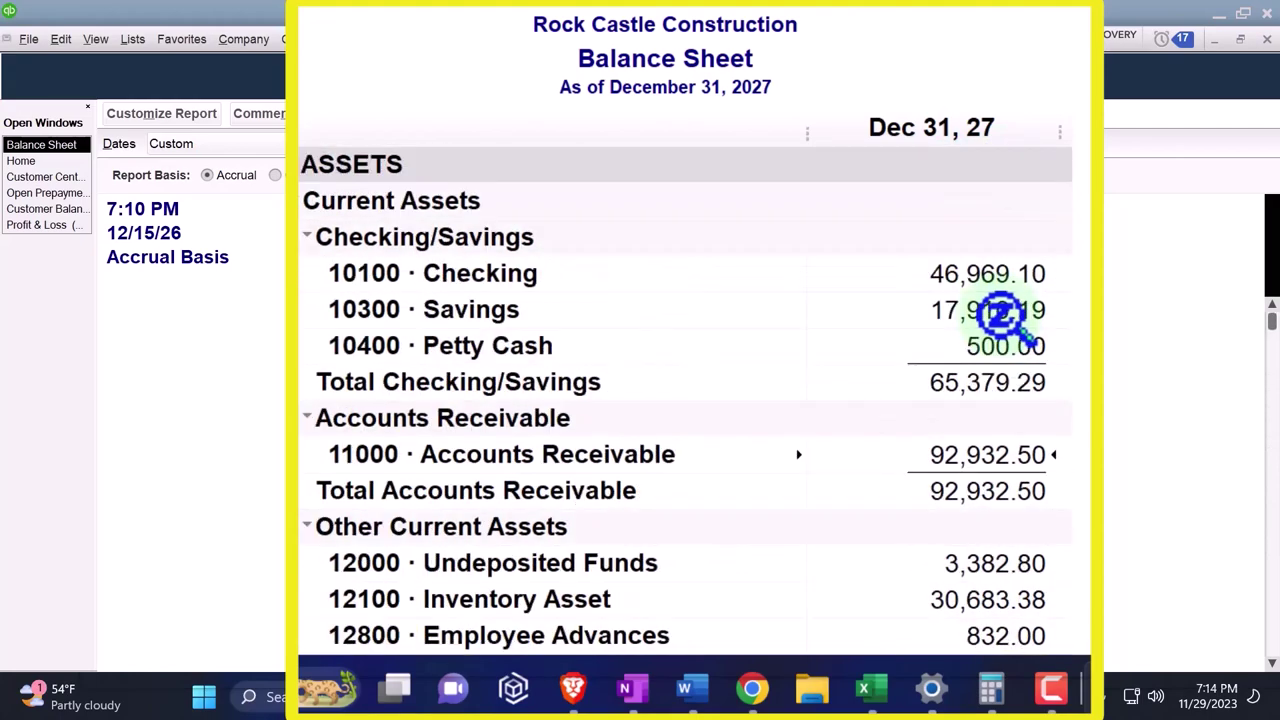